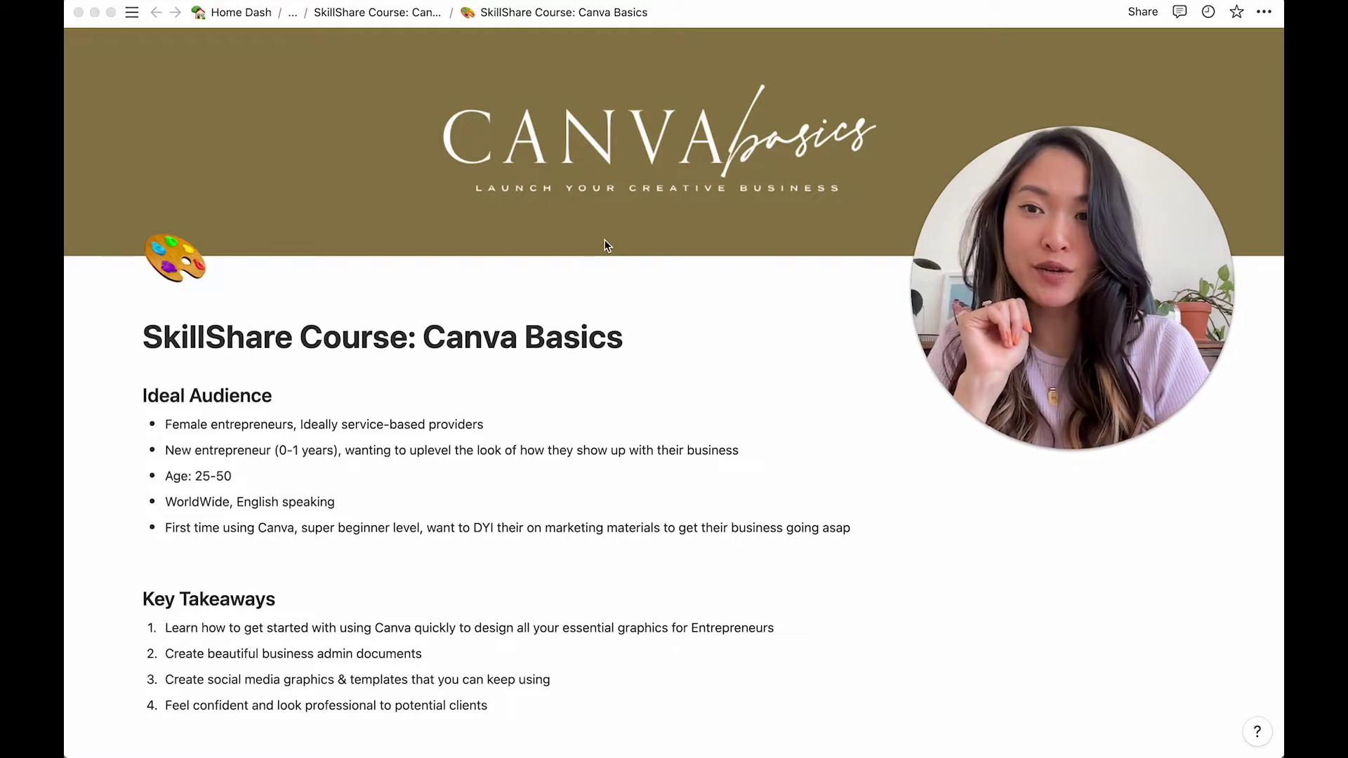
scroll(605, 245, "down", 2)
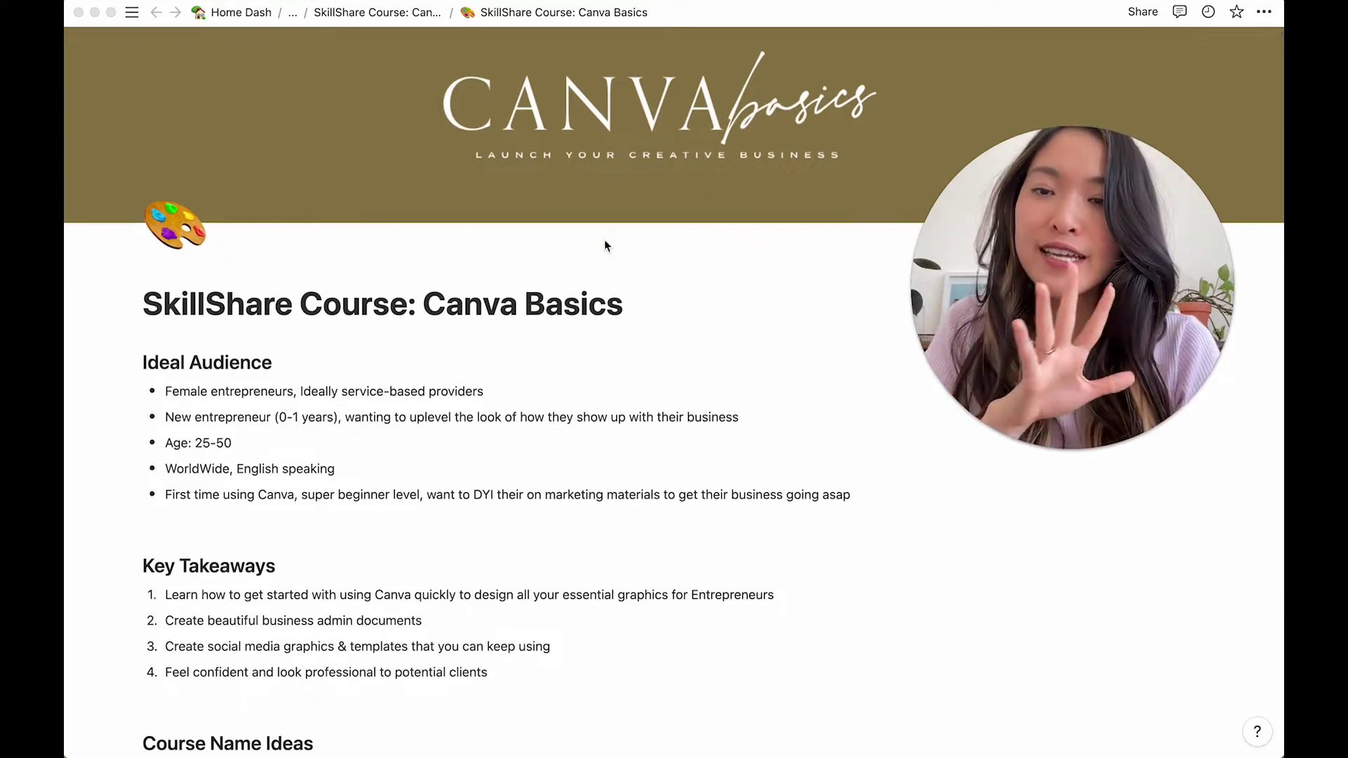
scroll(605, 244, "down", 2)
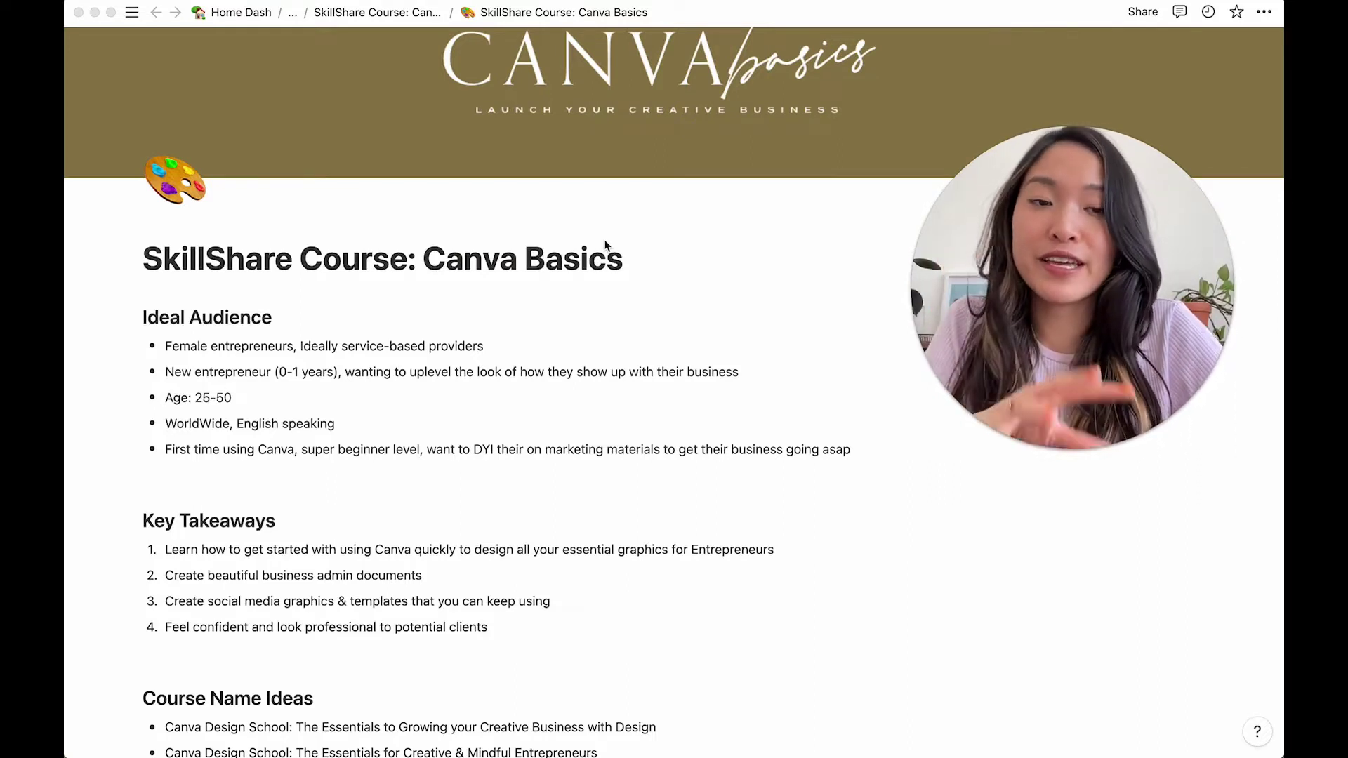
scroll(606, 245, "up", 2)
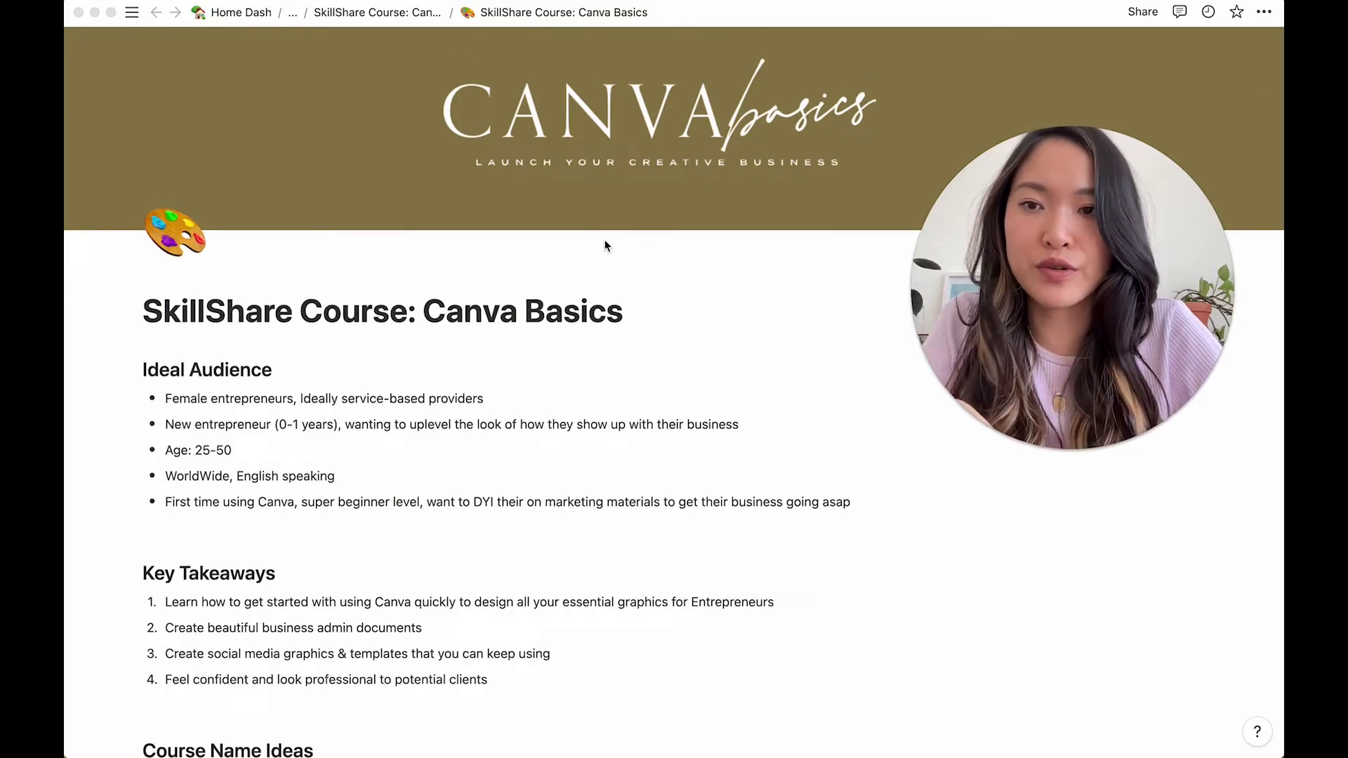
left_click(419, 315)
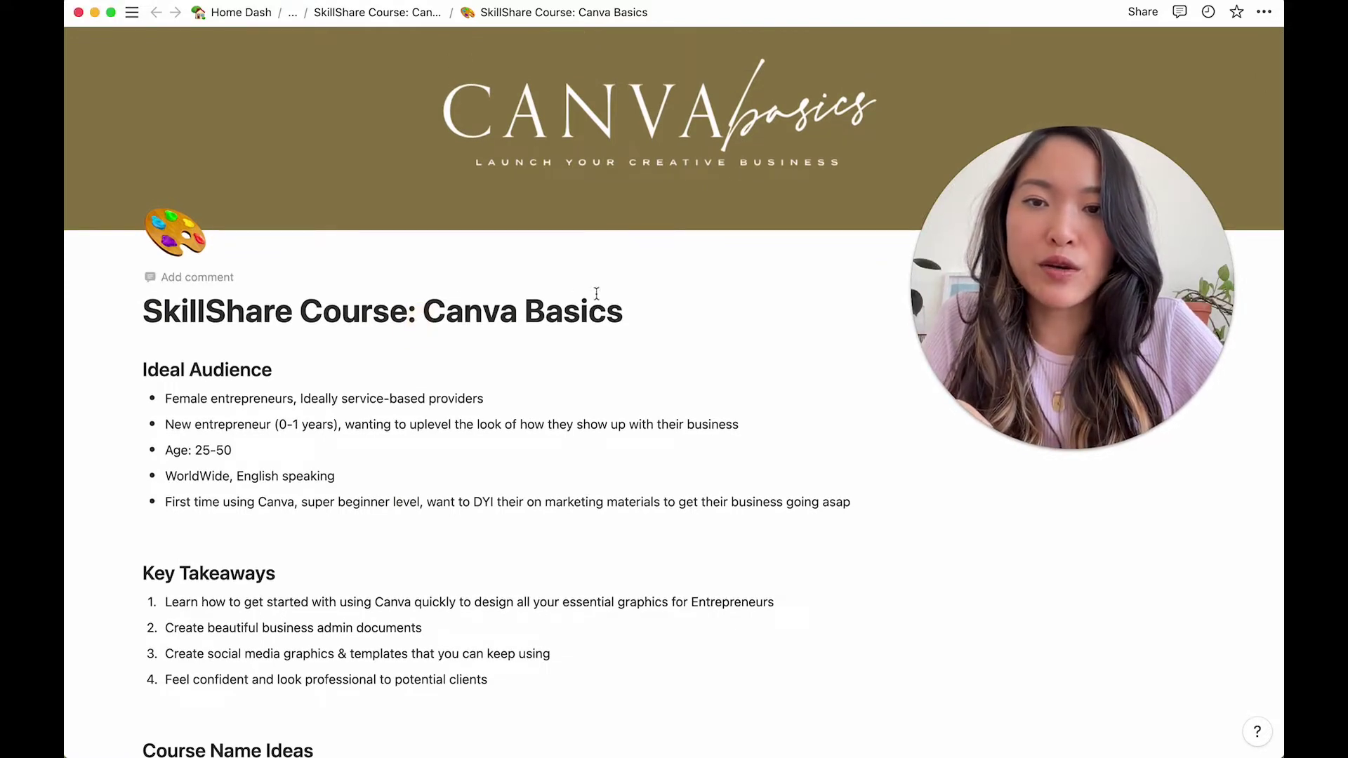
scroll(636, 300, "down", 1)
left_click(636, 301)
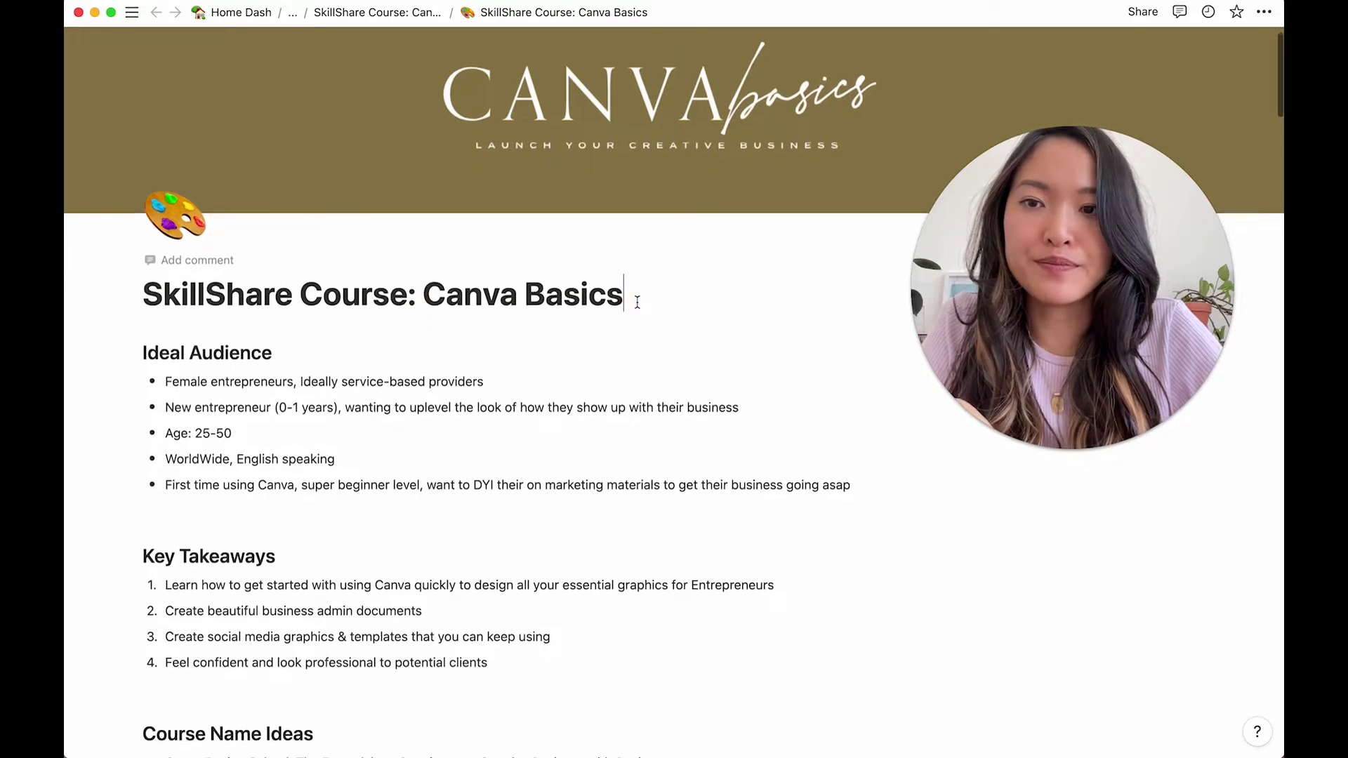
- Scroll down until the Course Name Ideas list ends with 'Canva Basics to launch your Creative Business'
scroll(638, 303, "down", 3)
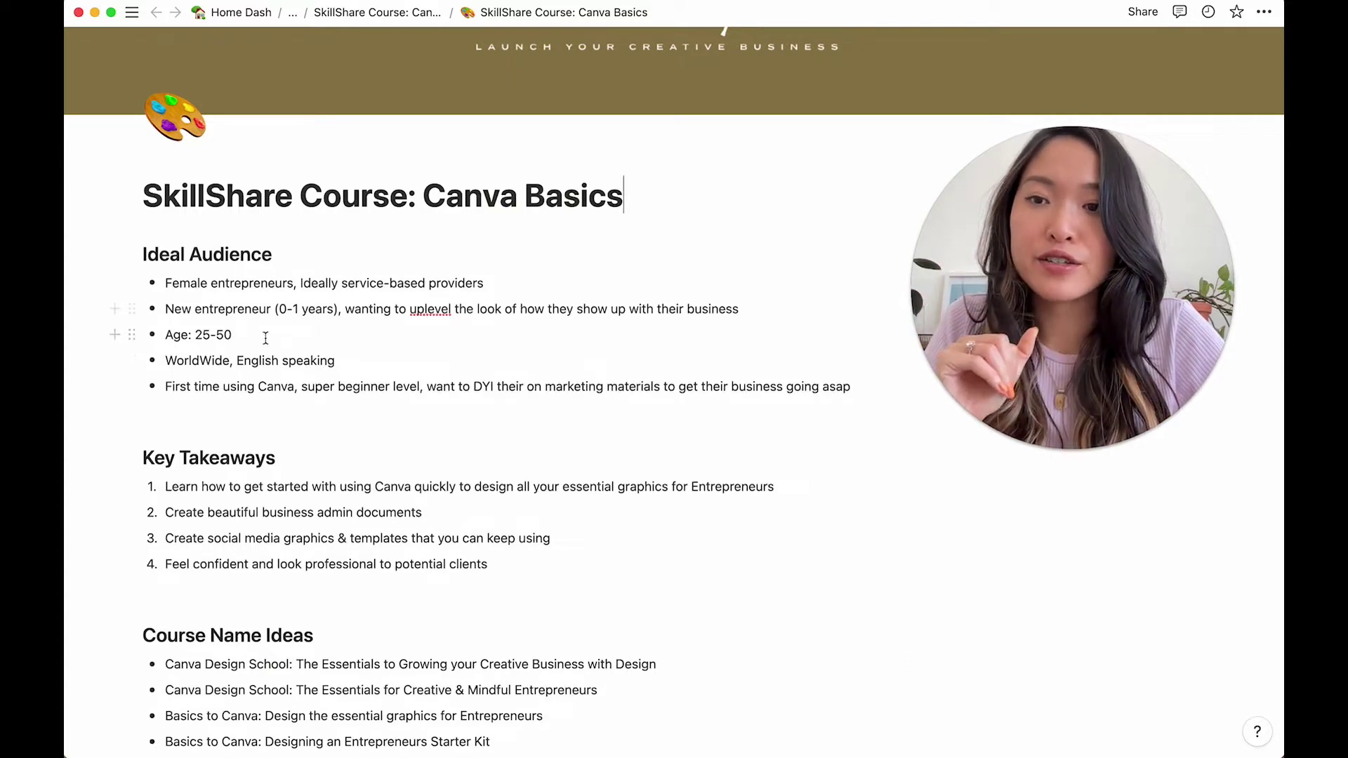
scroll(270, 337, "down", 1)
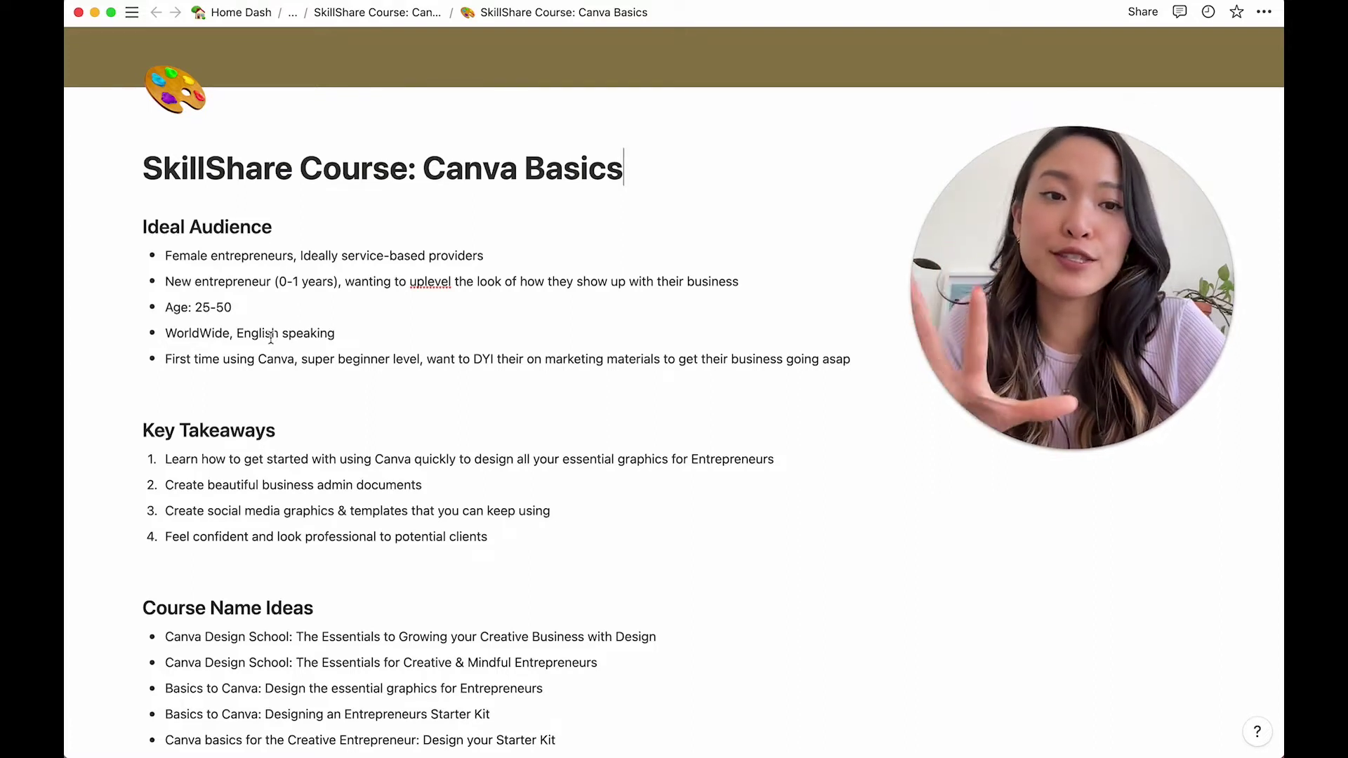
scroll(271, 338, "down", 2)
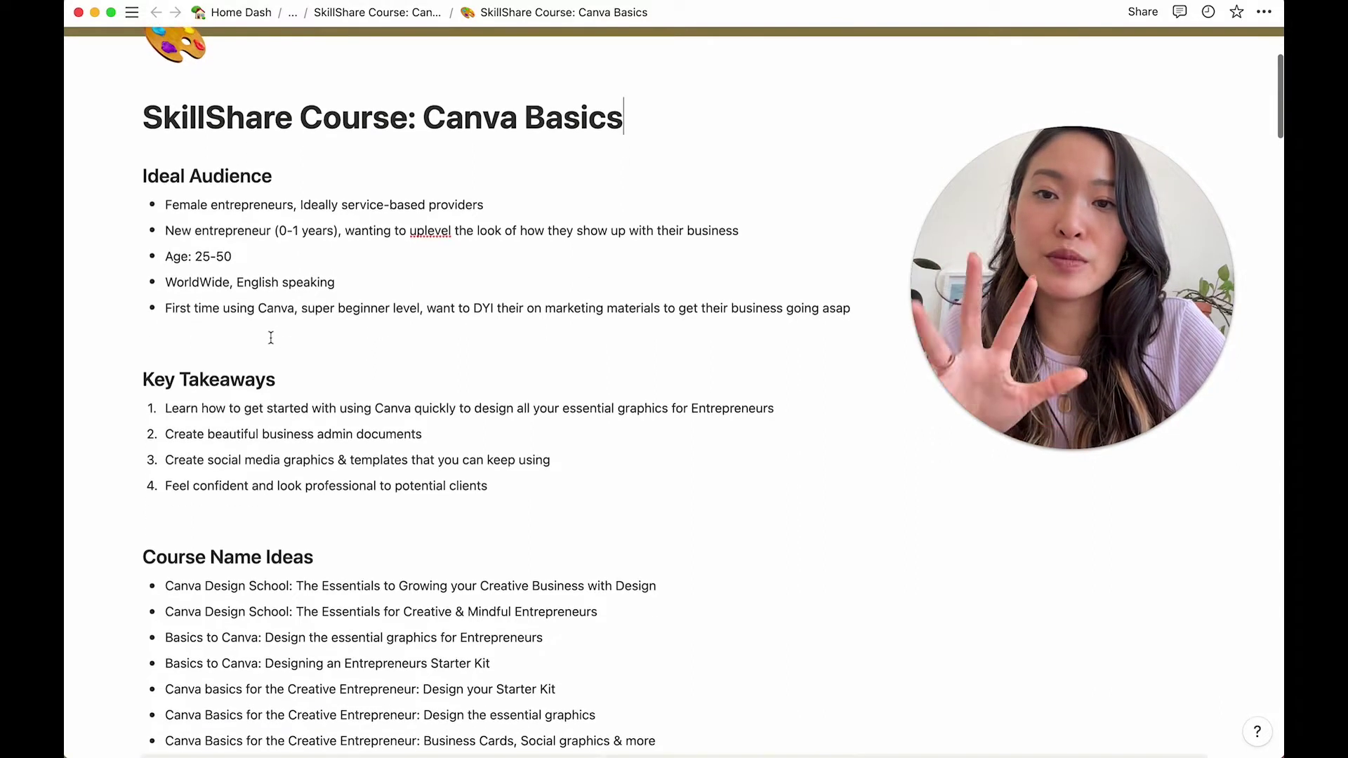
scroll(270, 338, "down", 1)
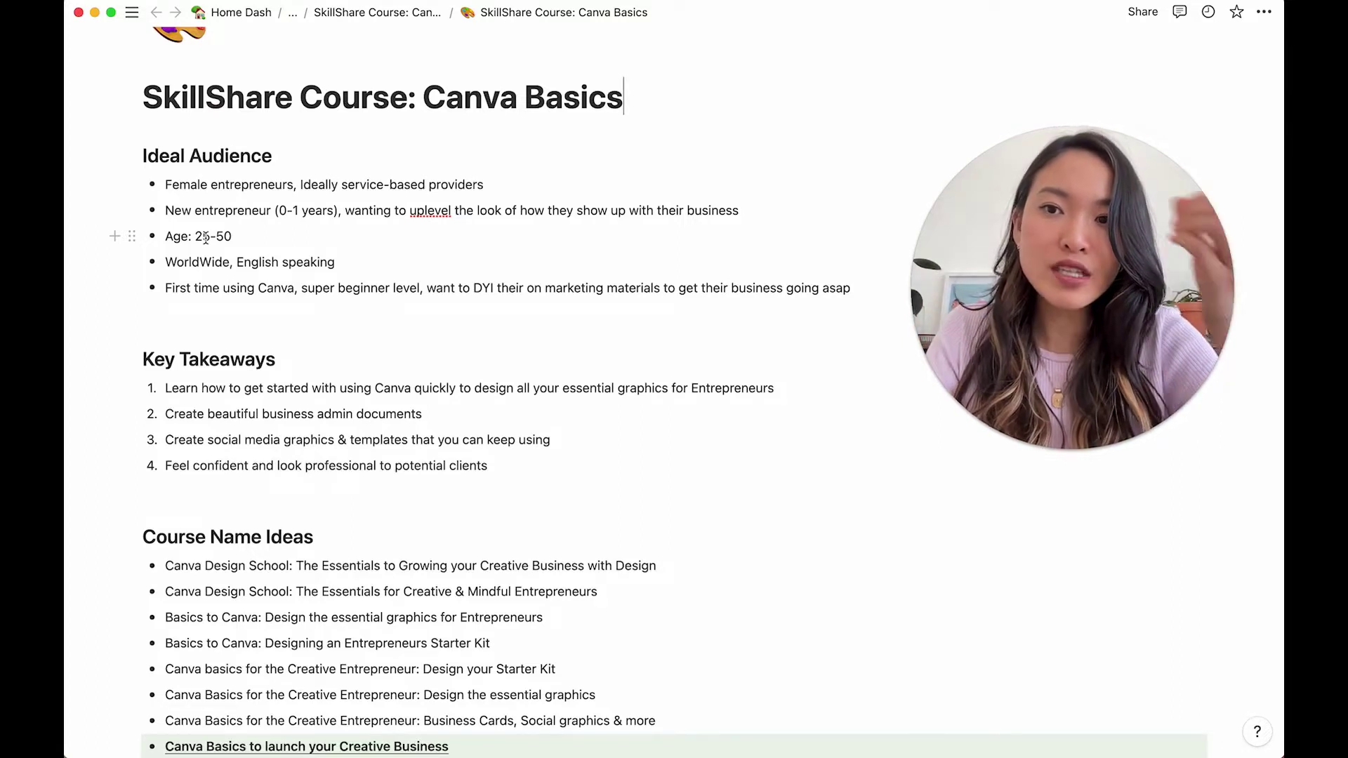
scroll(205, 237, "down", 1)
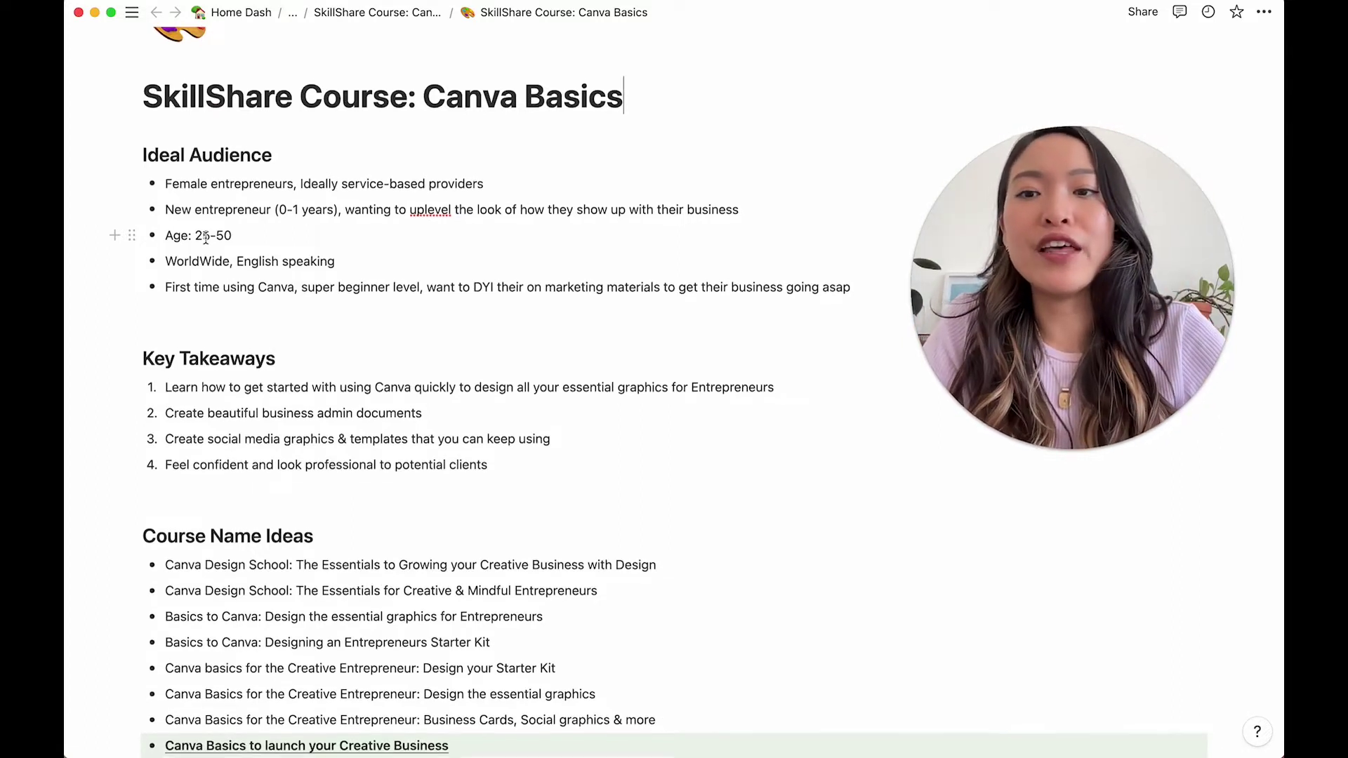
scroll(206, 237, "down", 3)
scroll(206, 237, "down", 2)
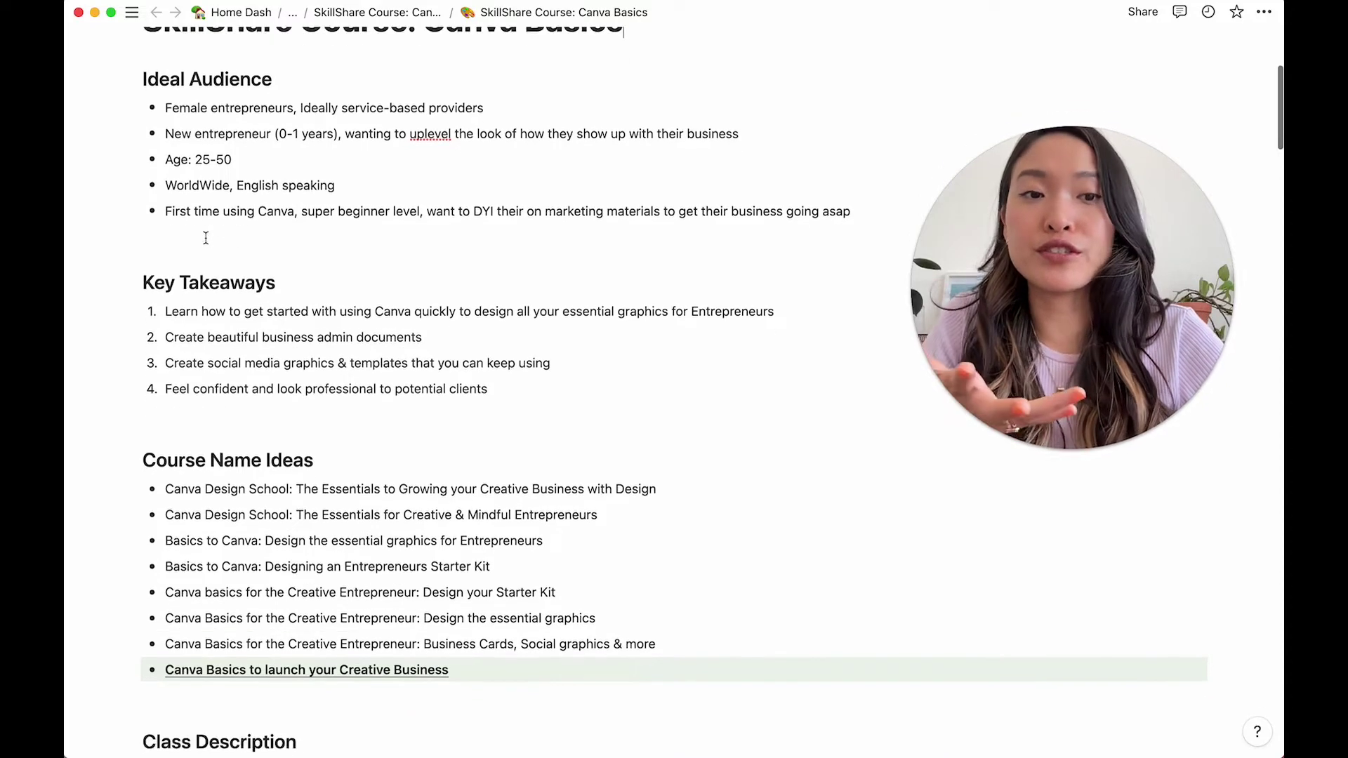
- Scroll down slightly to reveal the Class Description heading and its first paragraph
scroll(206, 237, "down", 2)
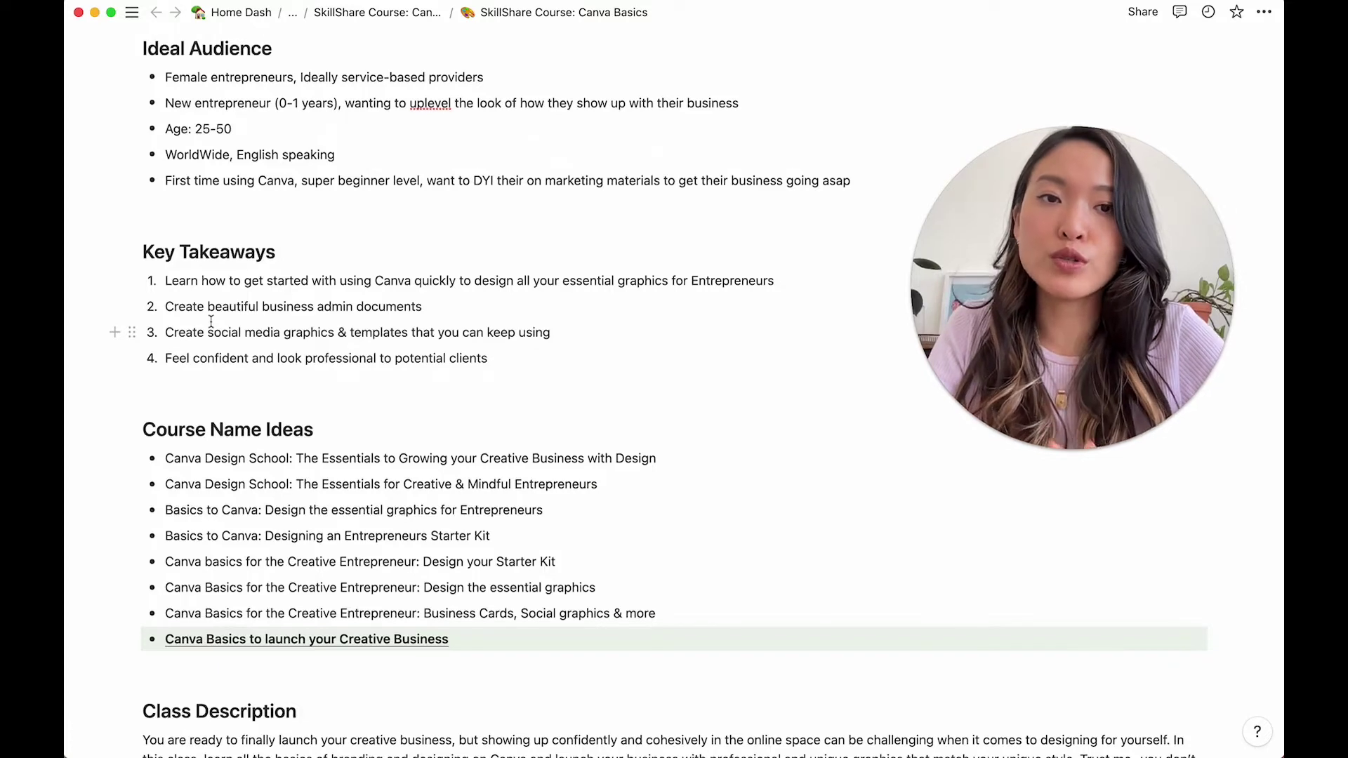
- Scroll to the 'What will we explore?' list and the 'Our Class Project' paragraph
scroll(211, 321, "down", 3)
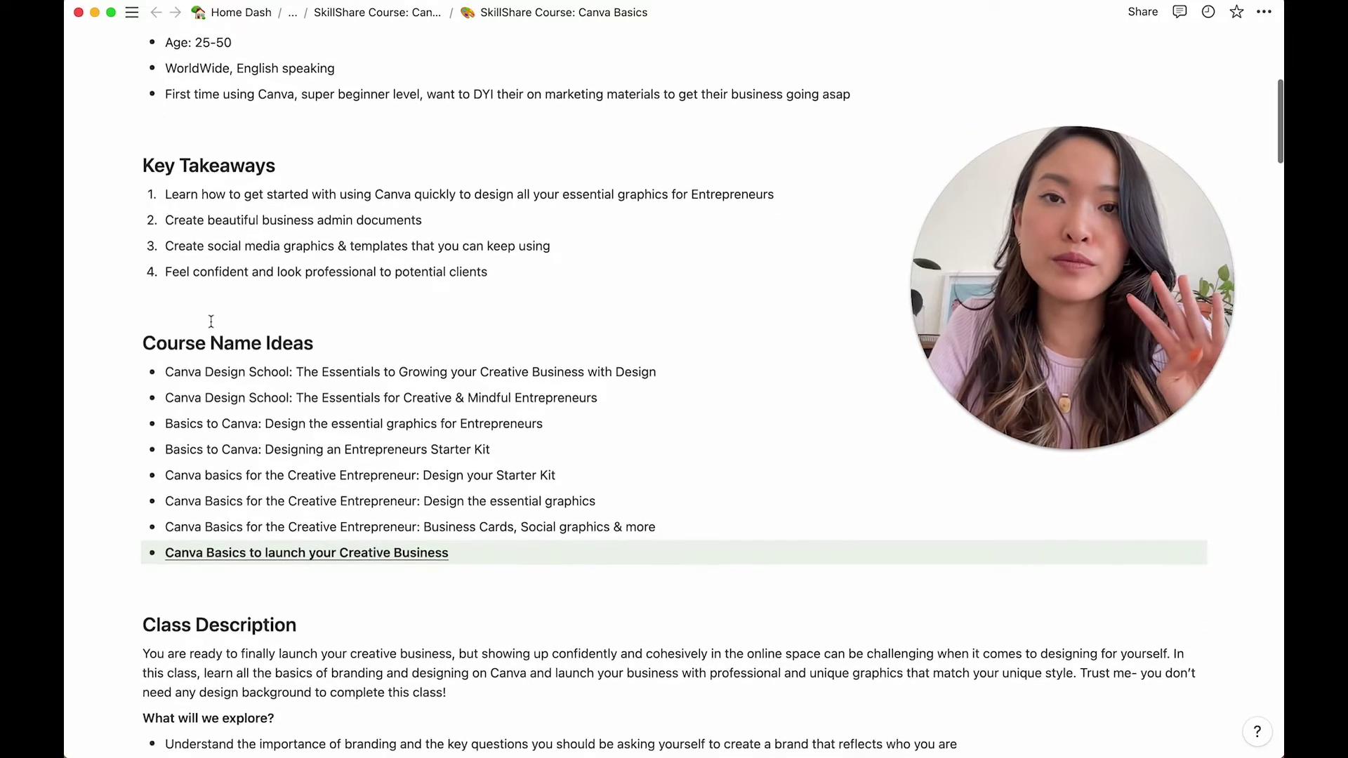
scroll(210, 321, "down", 1)
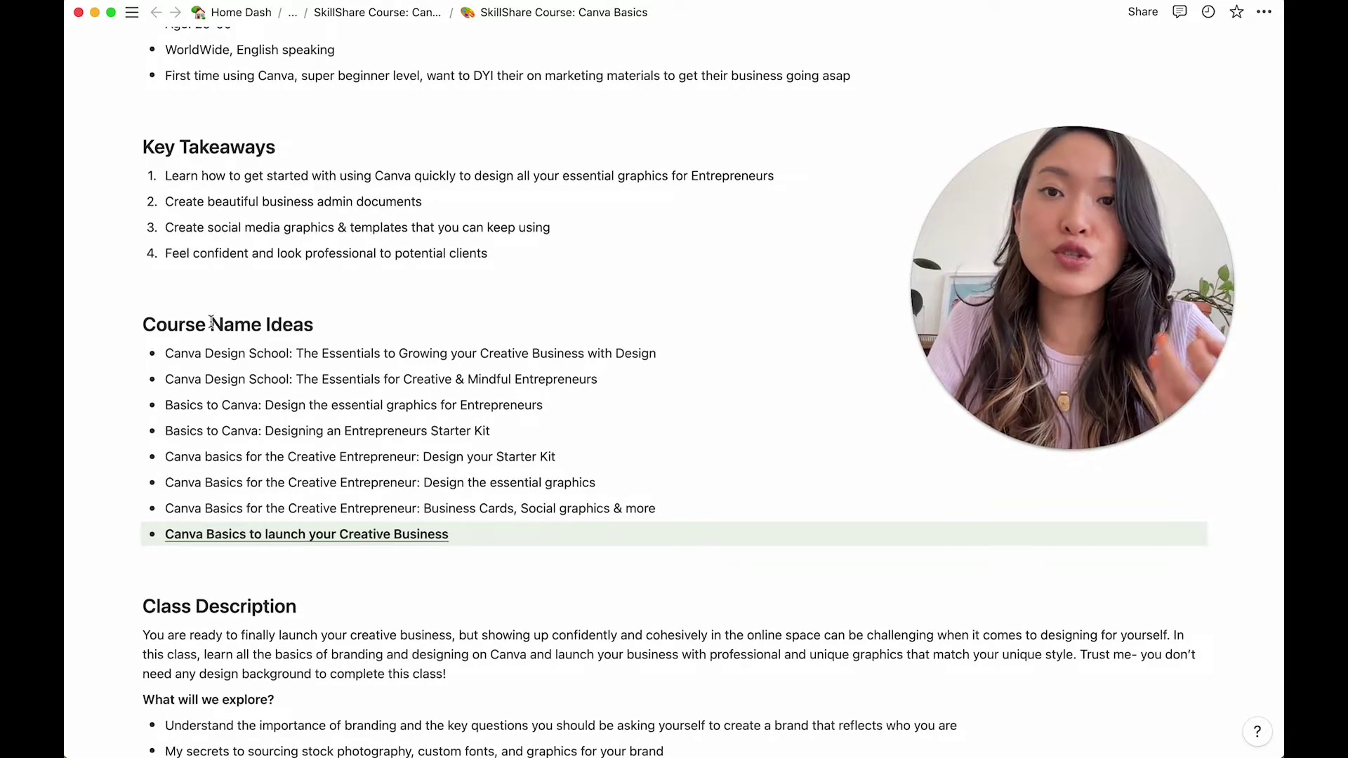
scroll(210, 320, "down", 3)
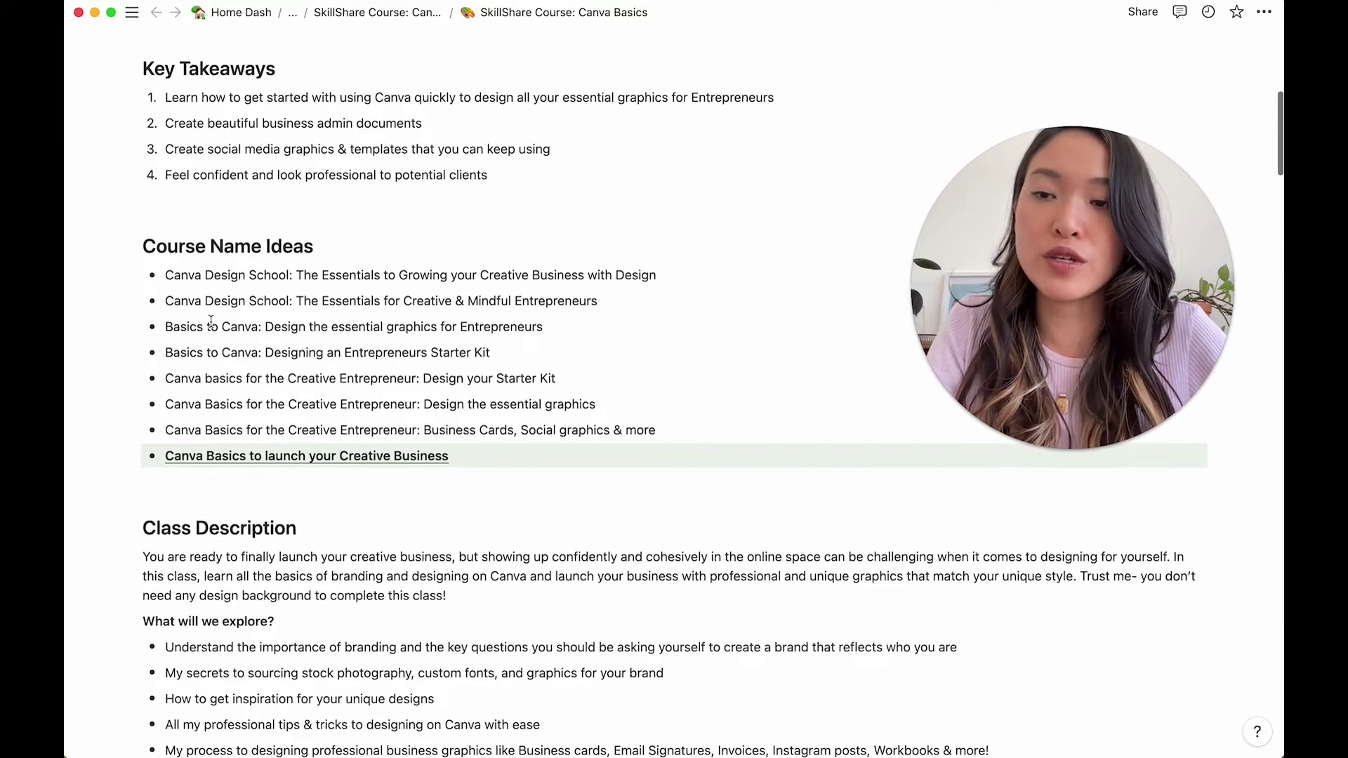
scroll(211, 321, "down", 5)
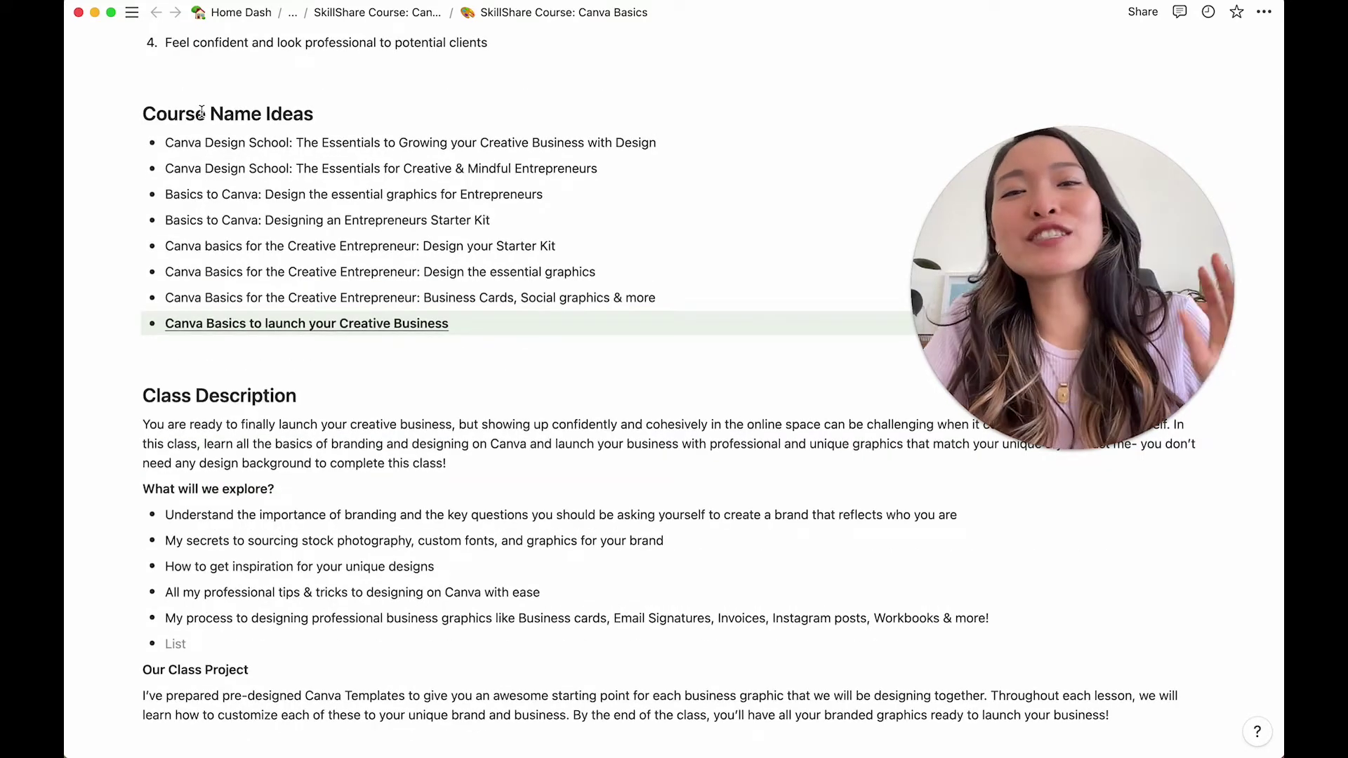
scroll(202, 113, "down", 1)
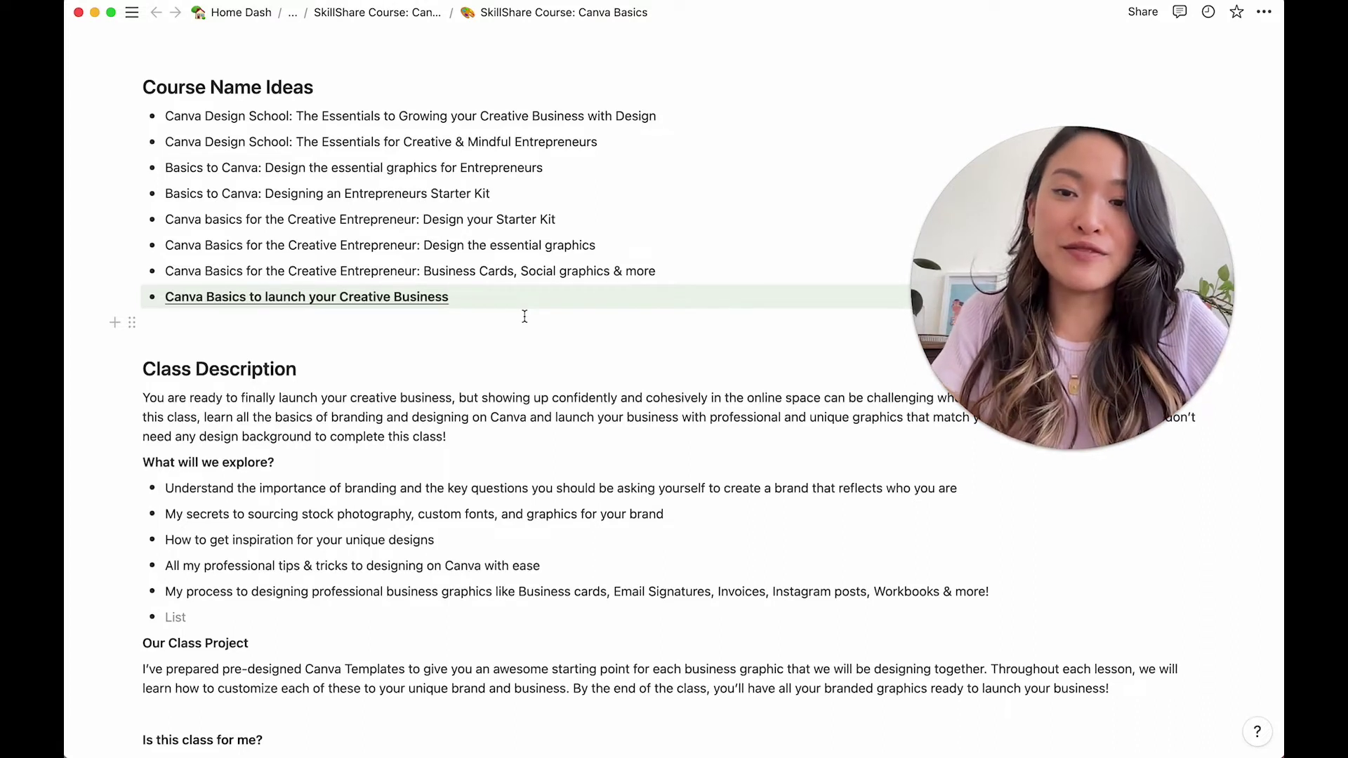
- Scroll to the Project Description's six designs, the Resources links and the Modules table
scroll(524, 316, "down", 2)
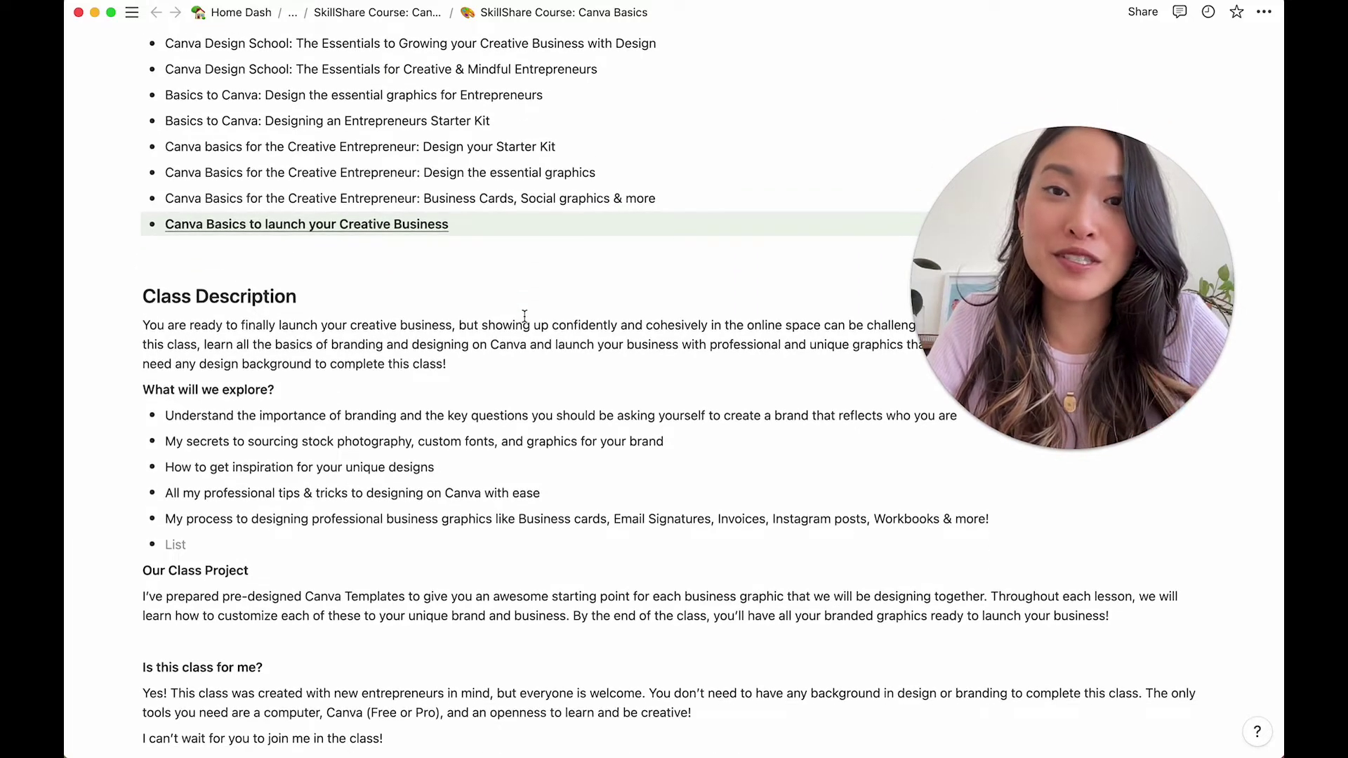
scroll(524, 317, "down", 3)
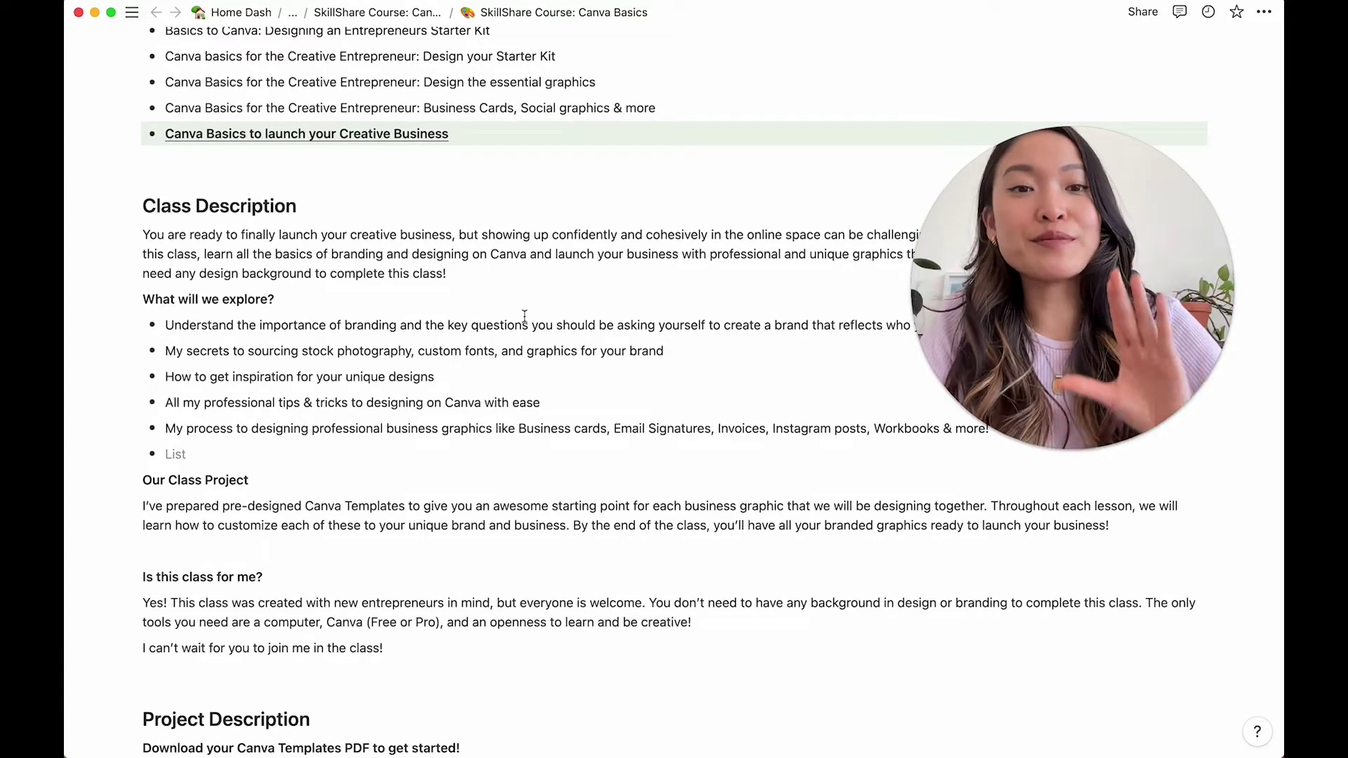
scroll(524, 317, "down", 1)
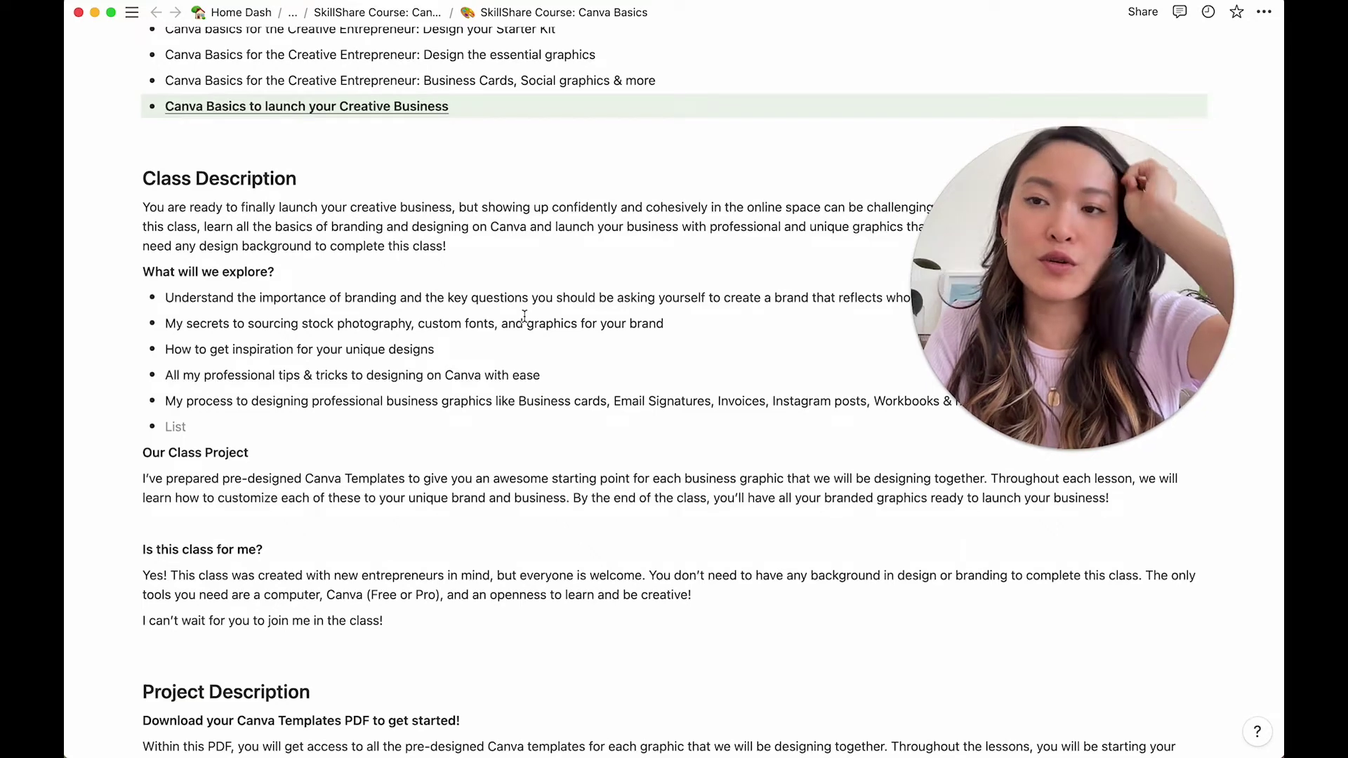
scroll(524, 317, "down", 2)
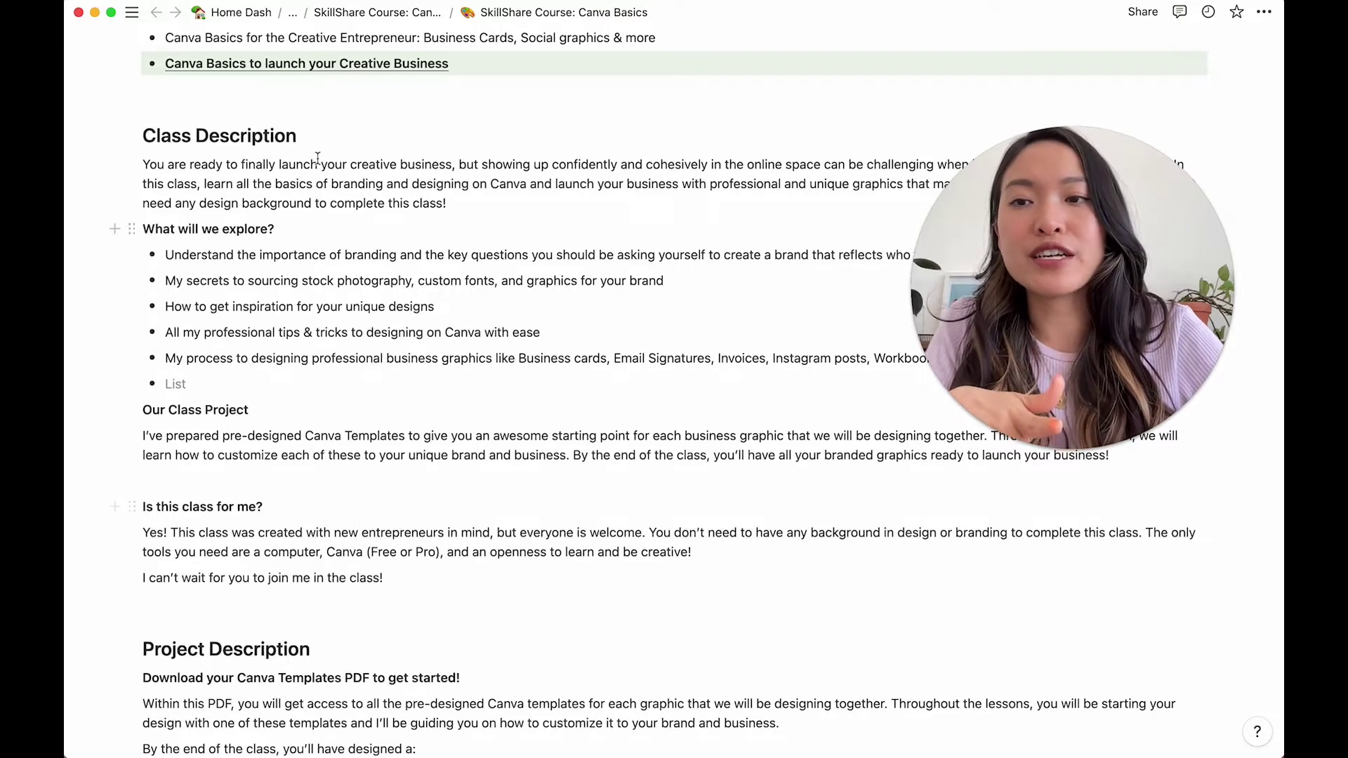
scroll(281, 534, "down", 6)
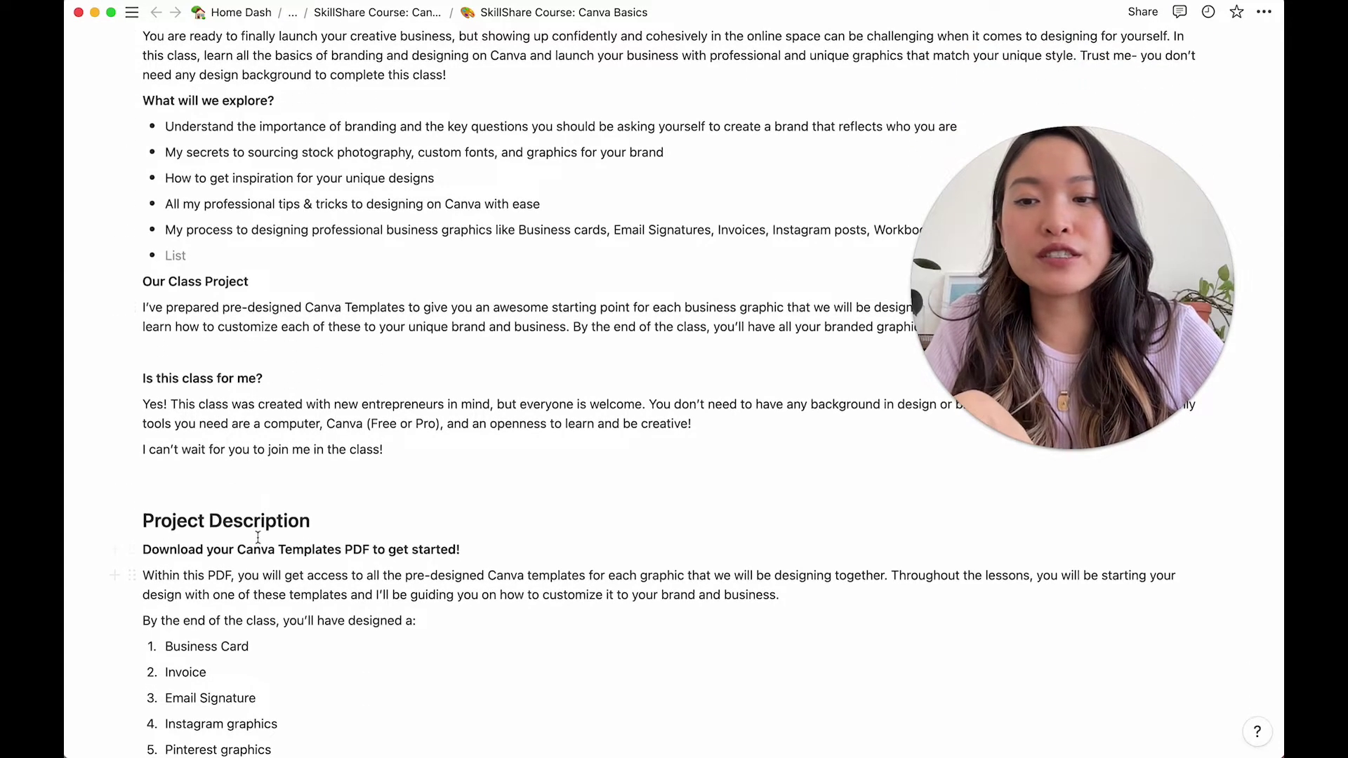
scroll(249, 561, "up", 7)
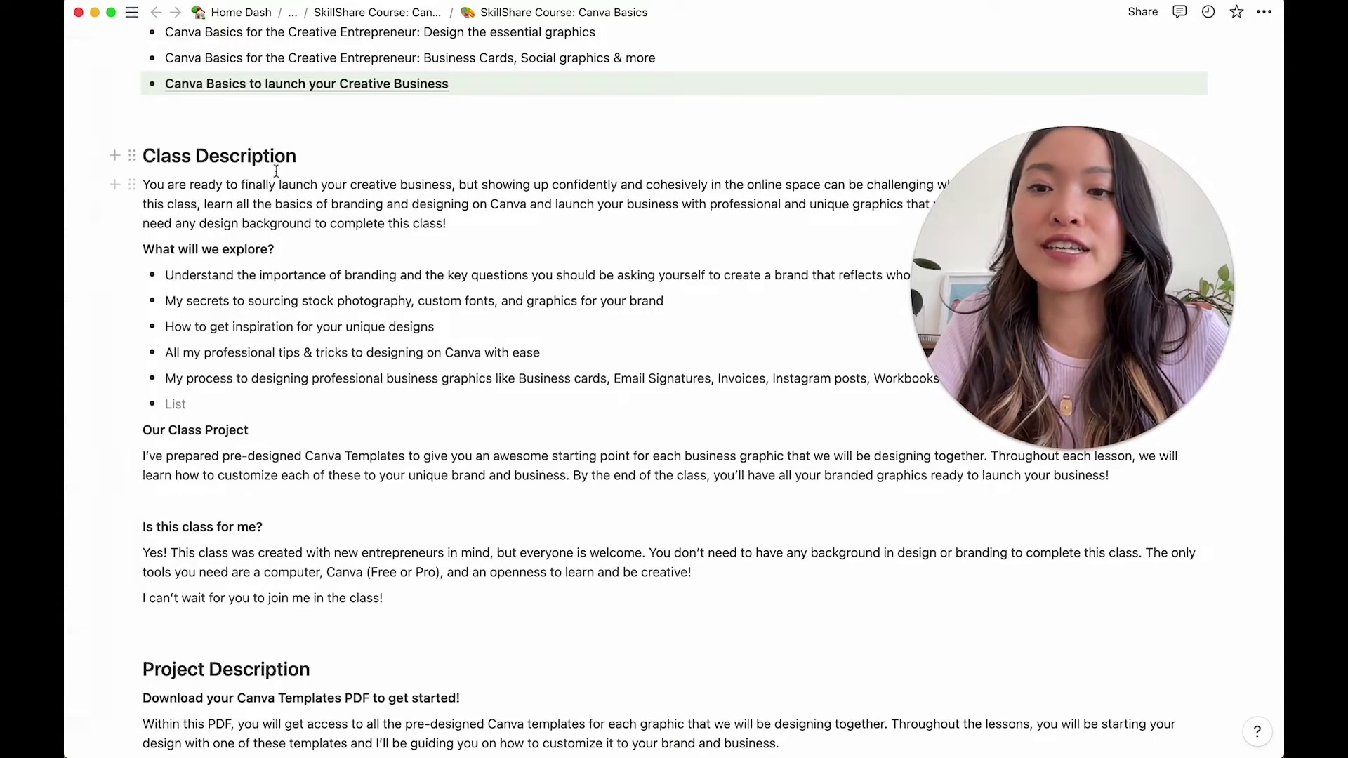
scroll(393, 421, "down", 10)
scroll(409, 476, "down", 2)
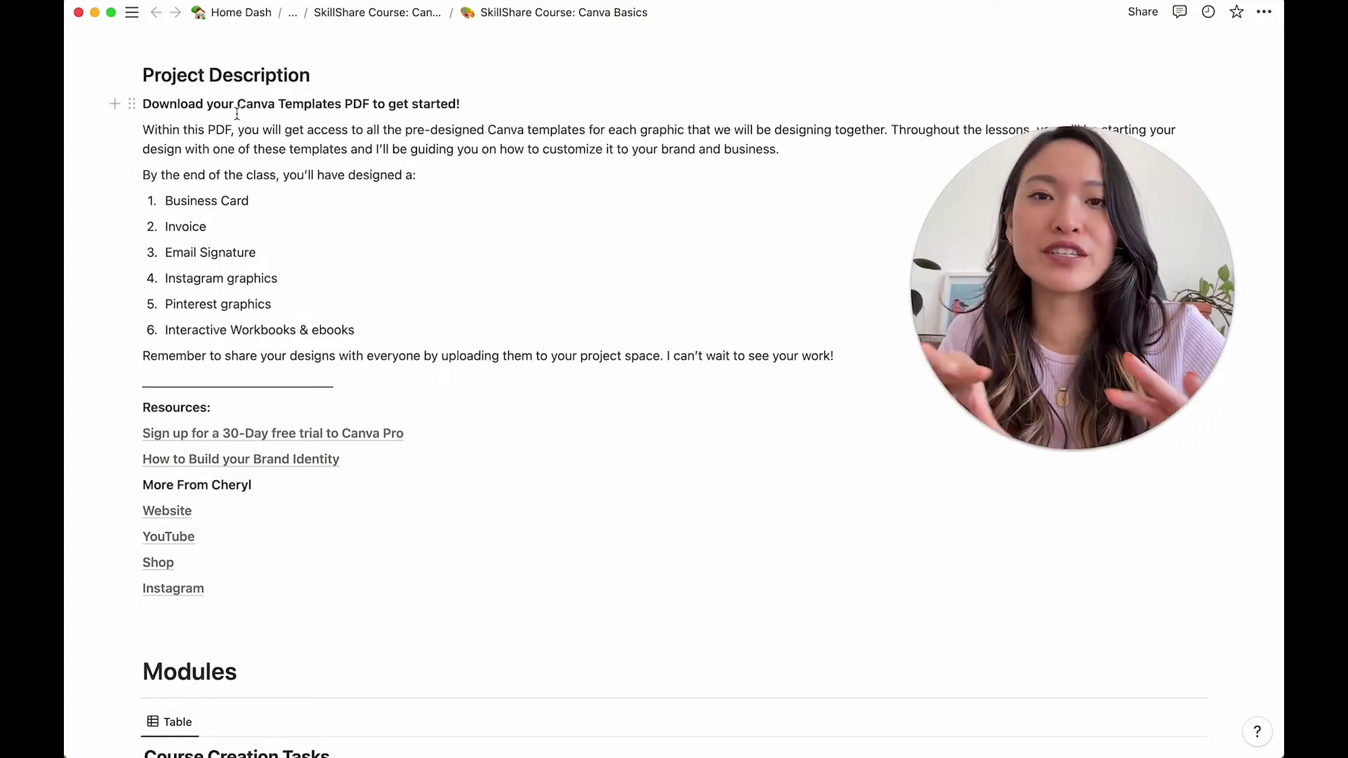
left_click(199, 191)
left_click(193, 221)
left_click(195, 240)
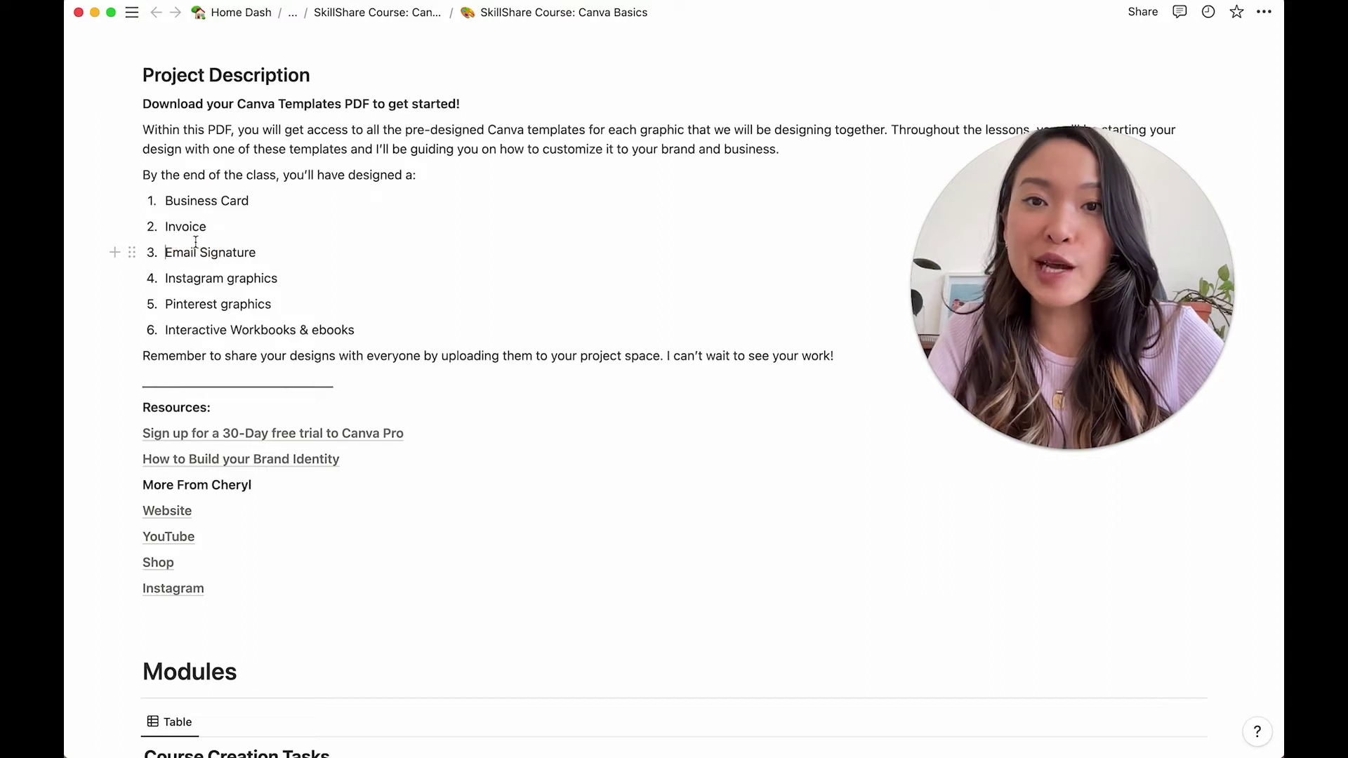
left_click(195, 225)
left_click(197, 252)
left_click(196, 278)
left_click(198, 305)
scroll(214, 337, "down", 1)
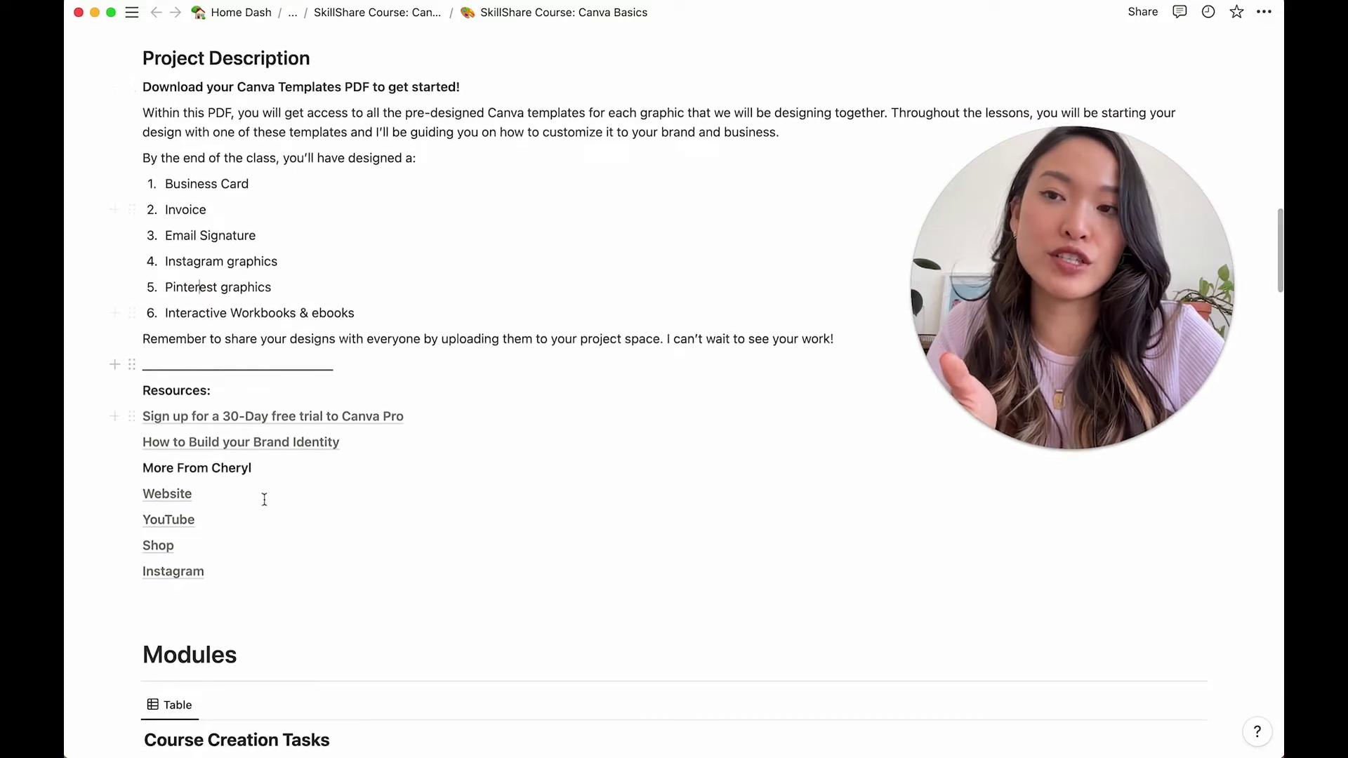
scroll(232, 370, "down", 10)
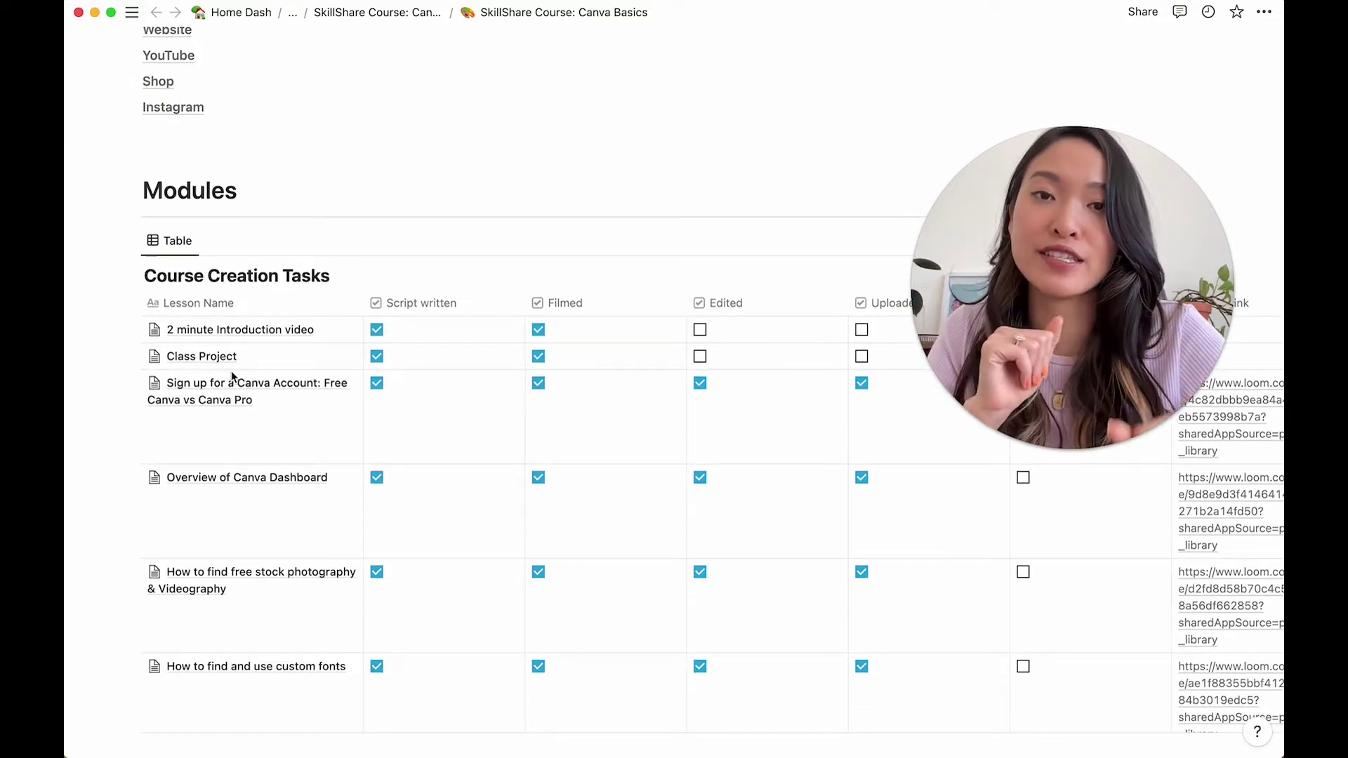
scroll(230, 371, "down", 3)
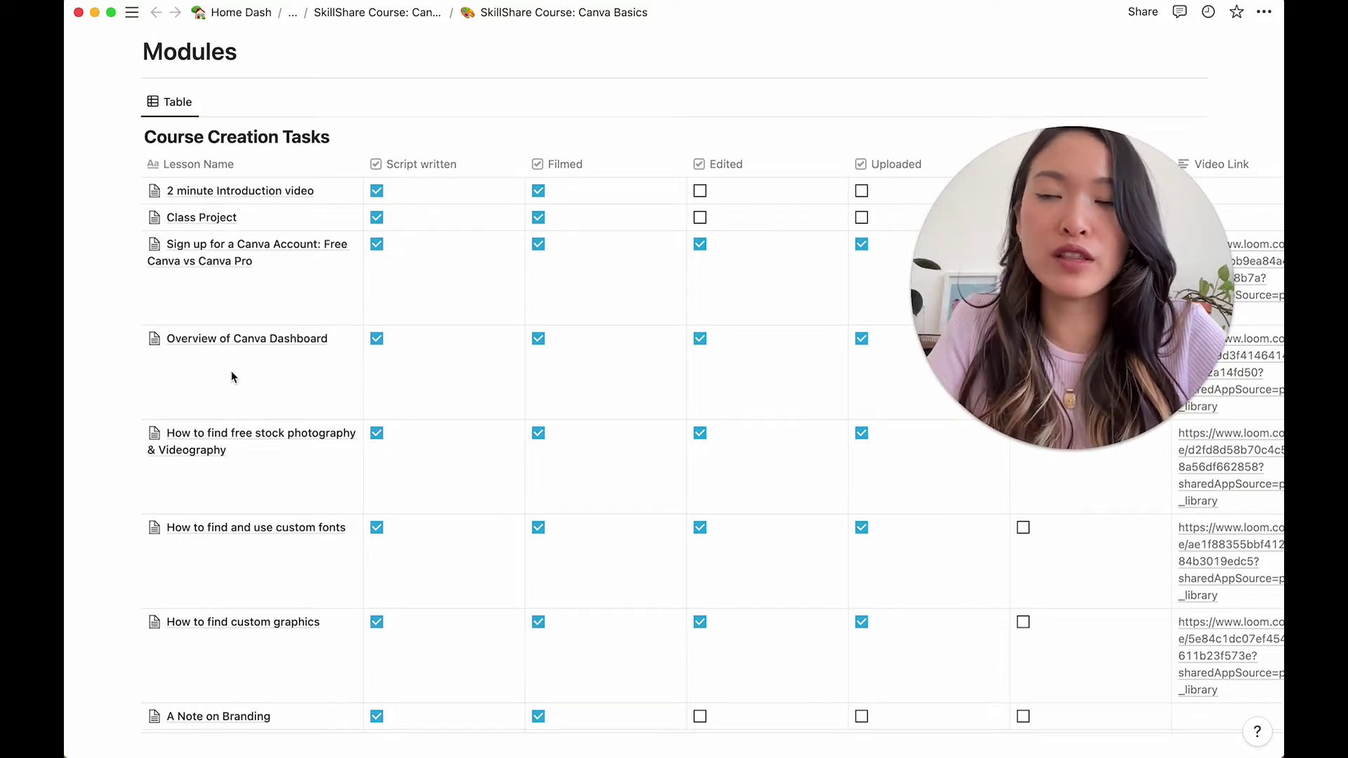
scroll(231, 376, "down", 2)
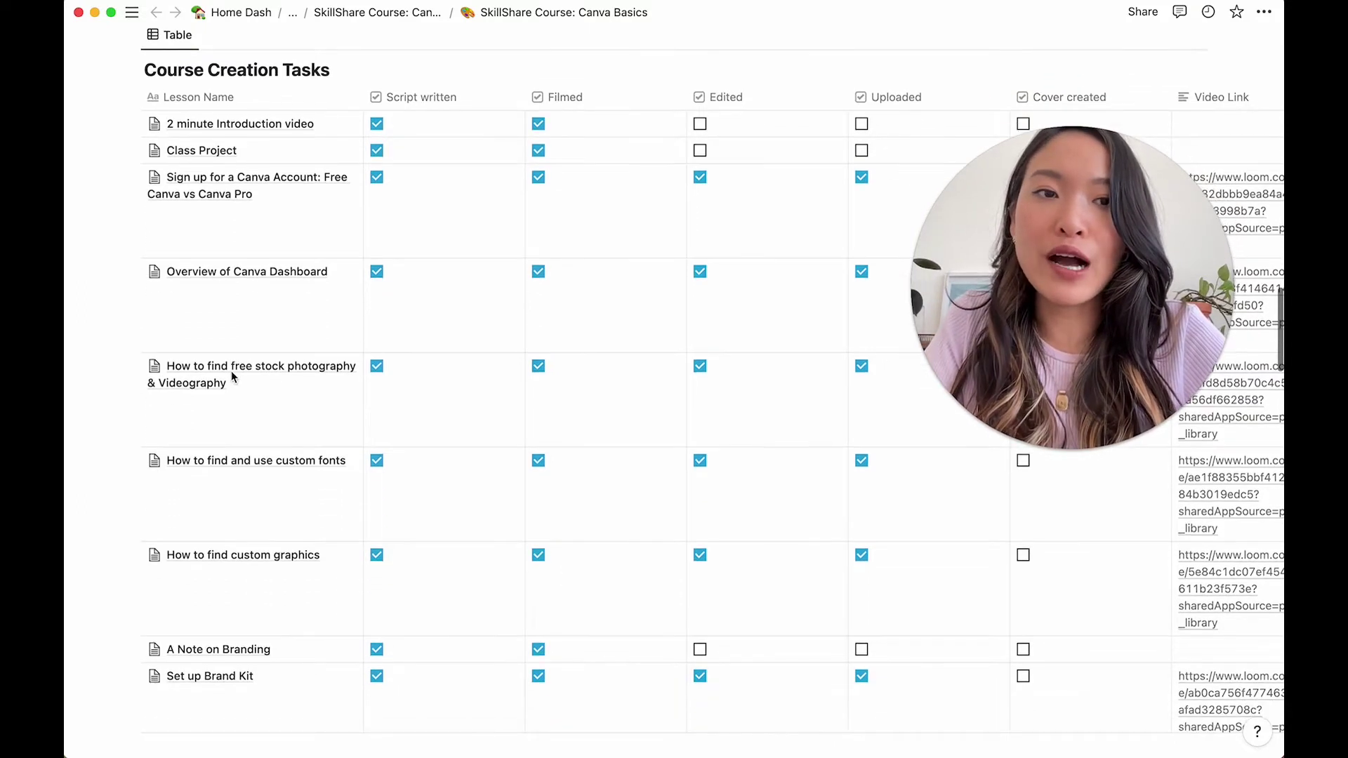
left_click_drag(1076, 261, 1113, 473)
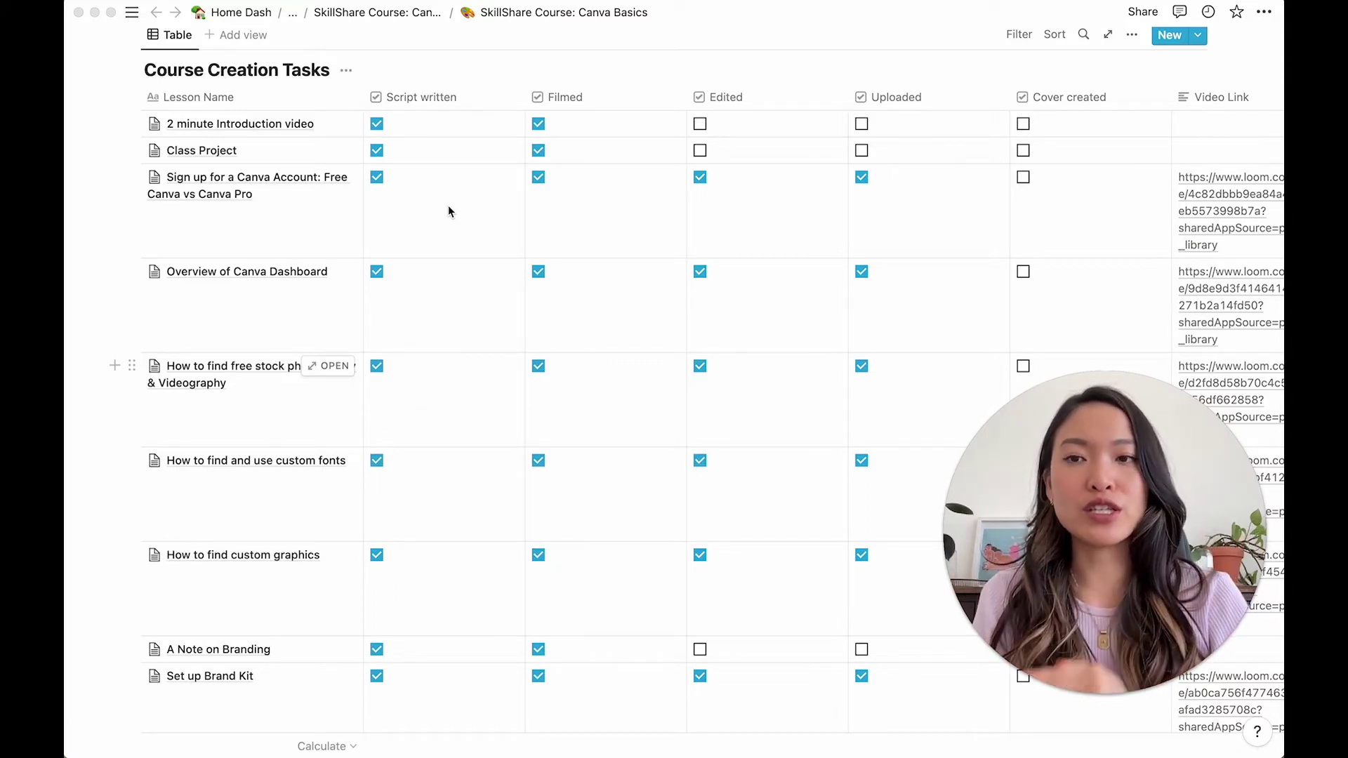
scroll(279, 125, "down", 1)
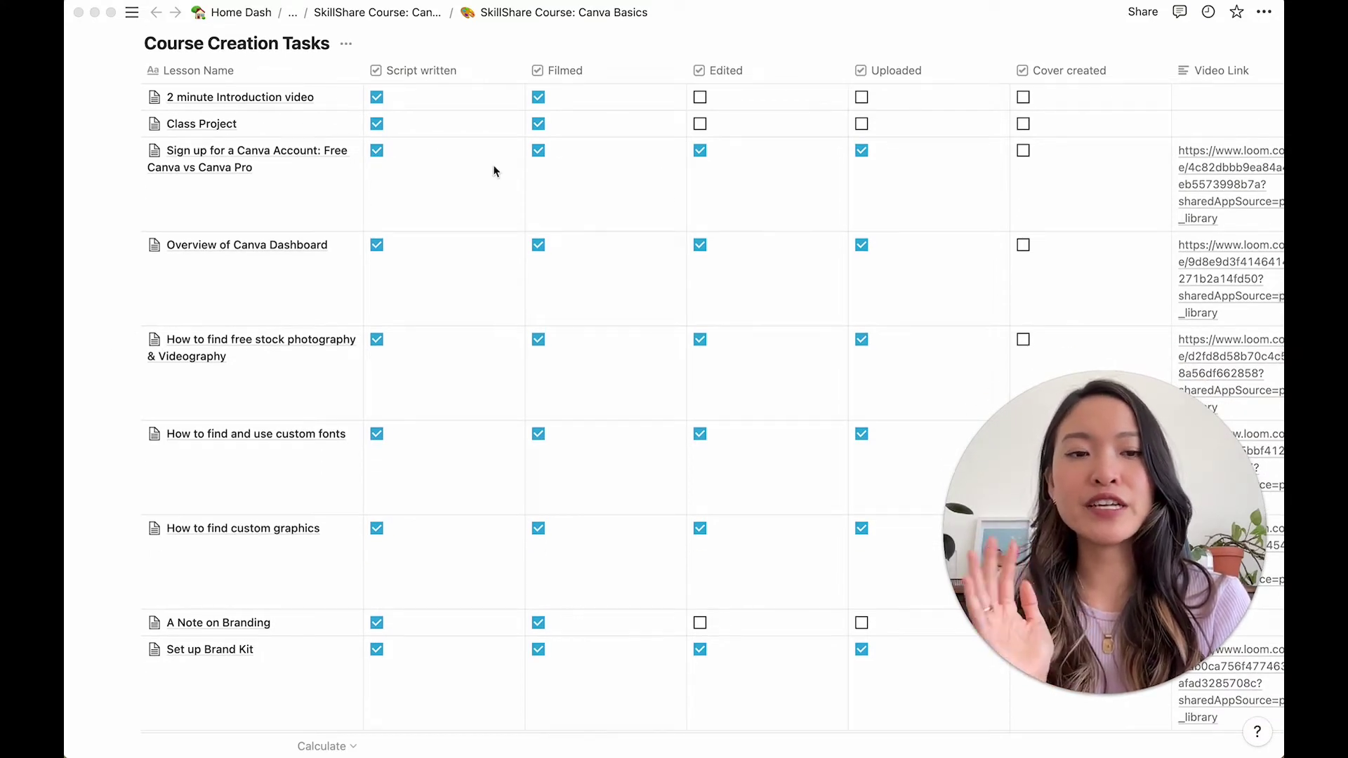
scroll(246, 241, "down", 1)
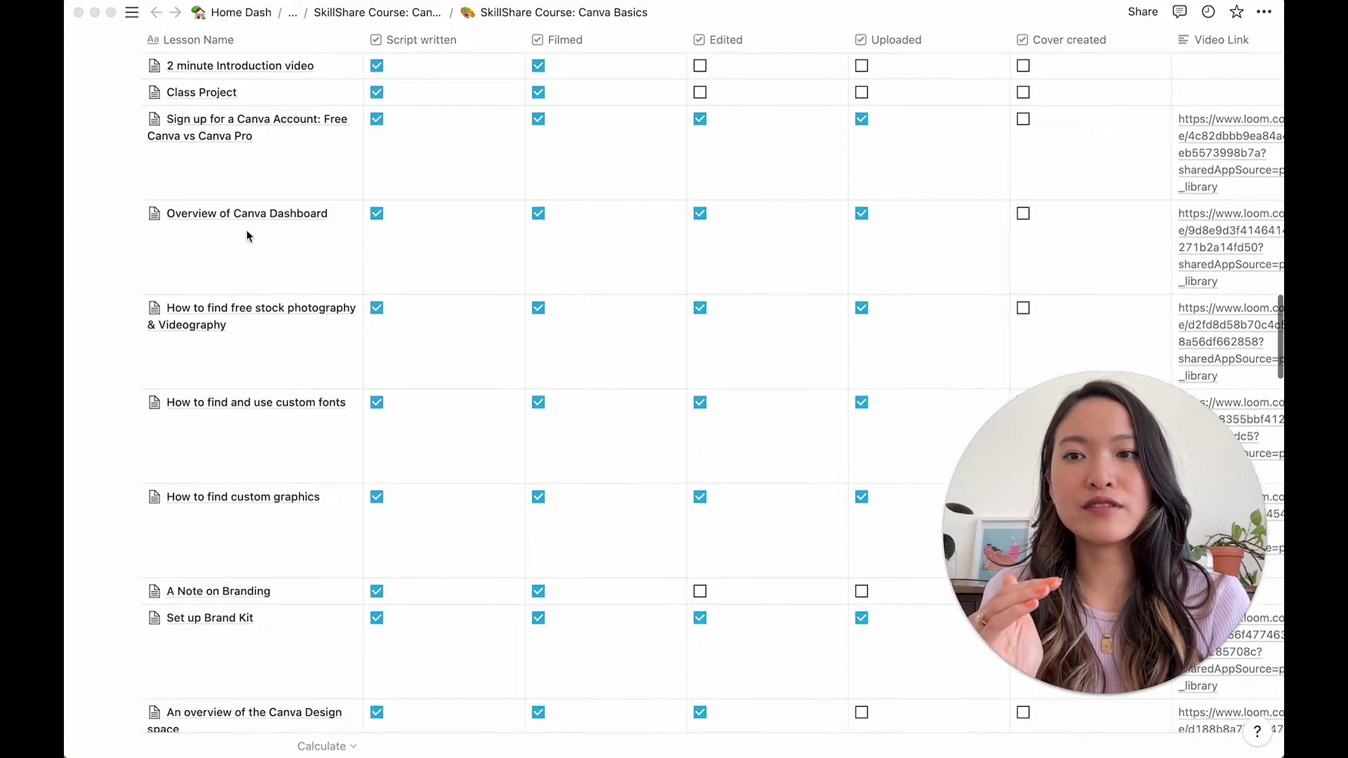
left_click(276, 247)
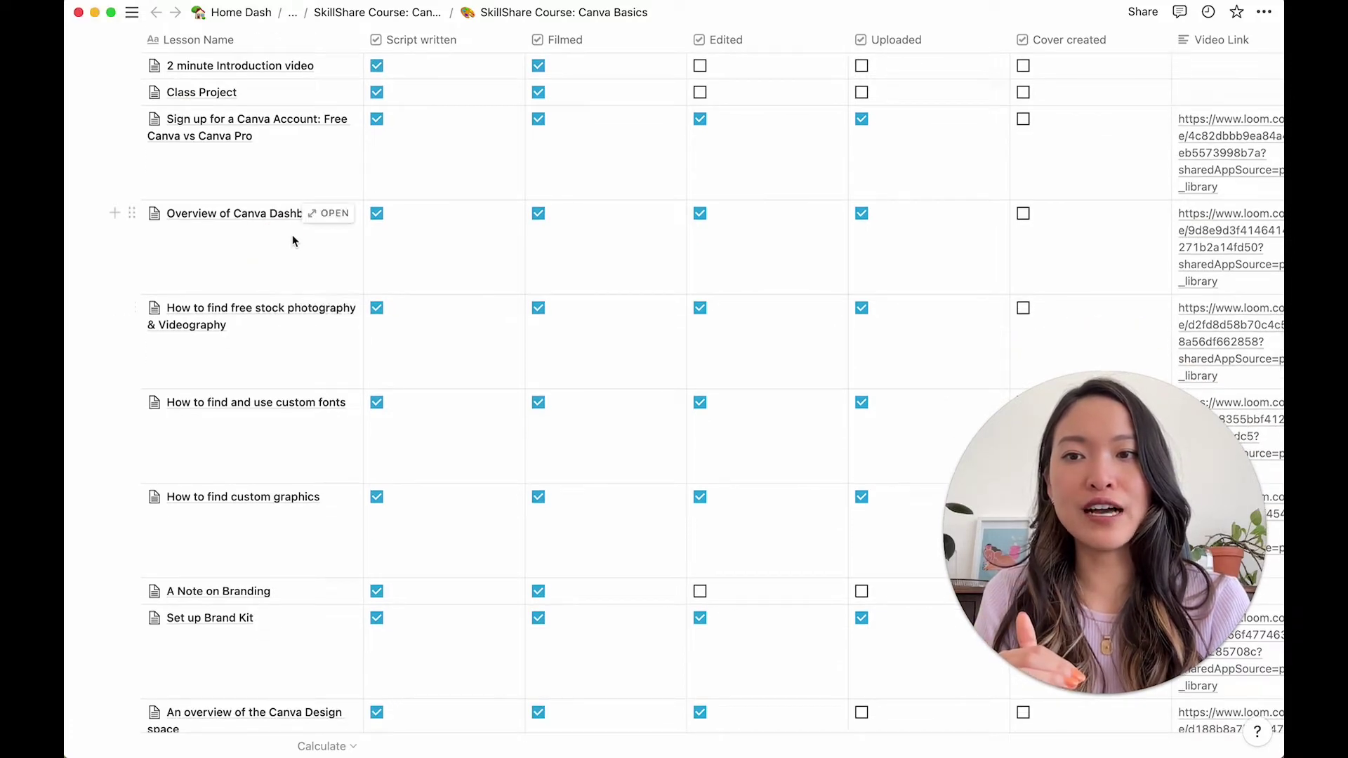
scroll(271, 477, "down", 5)
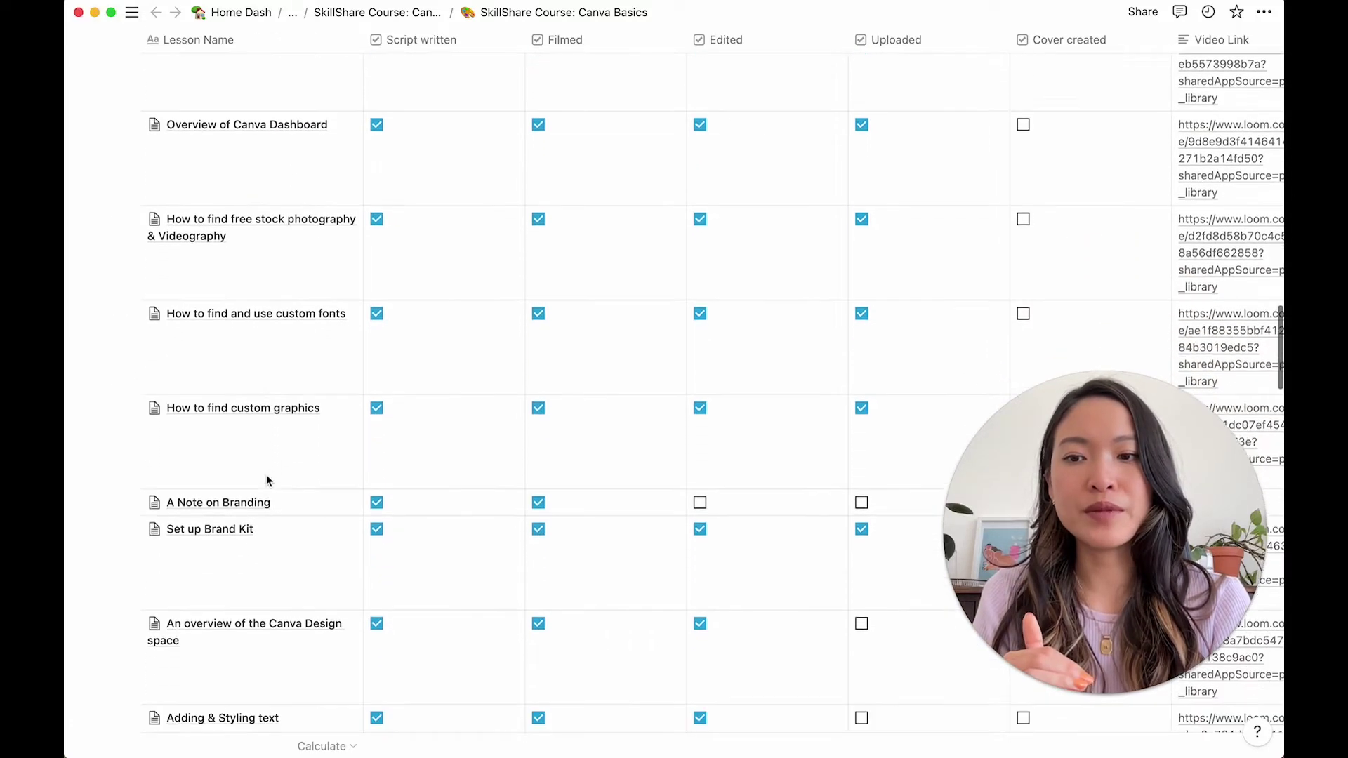
- Open the A Note on Branding lesson in peek view and read its Brand Playbook script
left_click(319, 388)
scroll(624, 355, "down", 5)
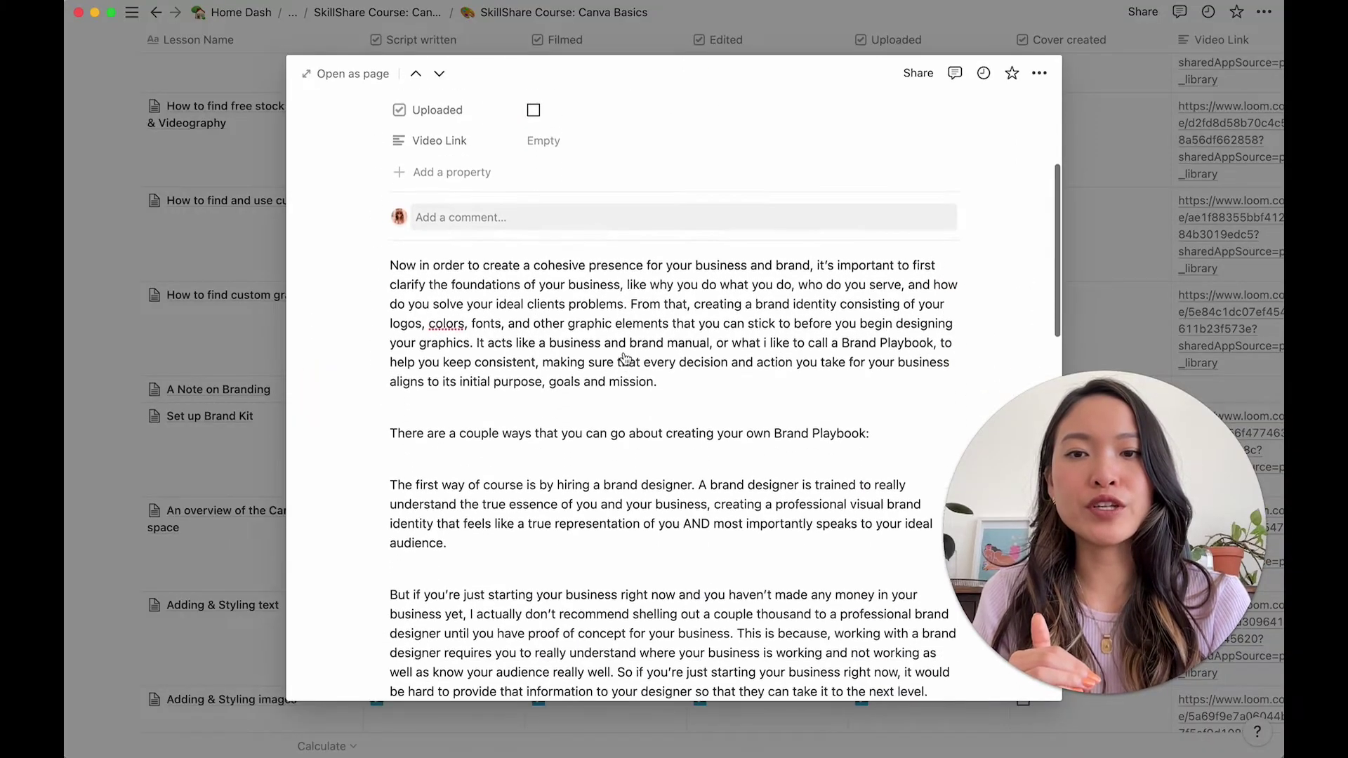
scroll(623, 353, "down", 10)
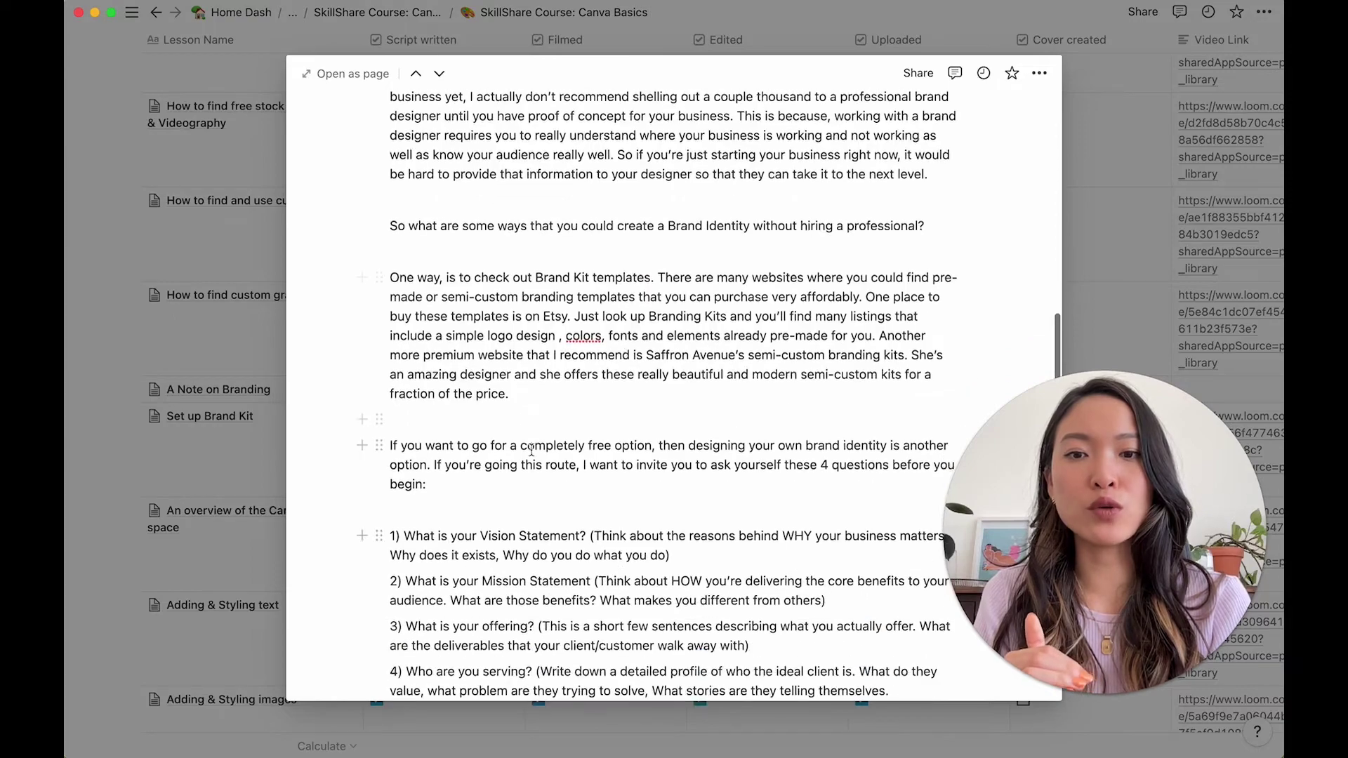
scroll(699, 445, "down", 10)
scroll(699, 446, "up", 18)
scroll(699, 445, "up", 6)
scroll(699, 445, "down", 2)
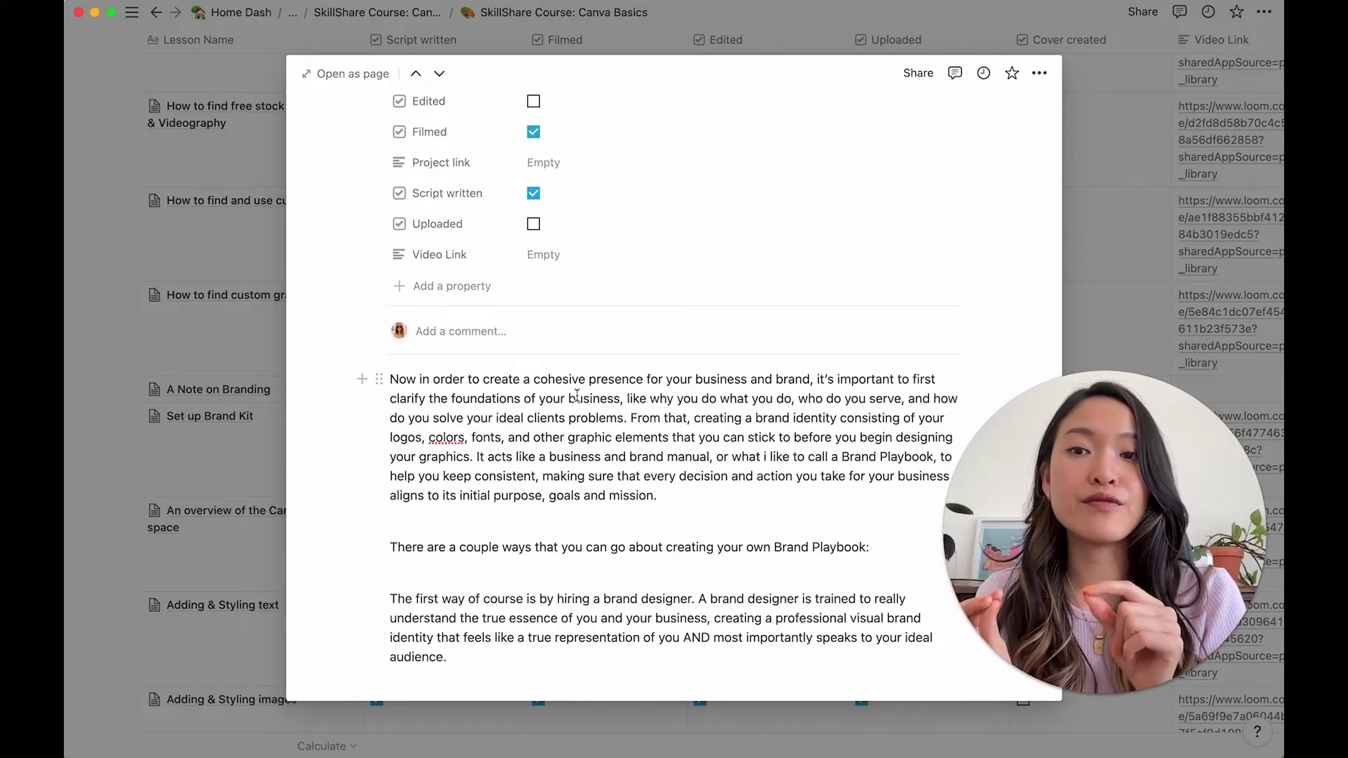
scroll(576, 395, "down", 5)
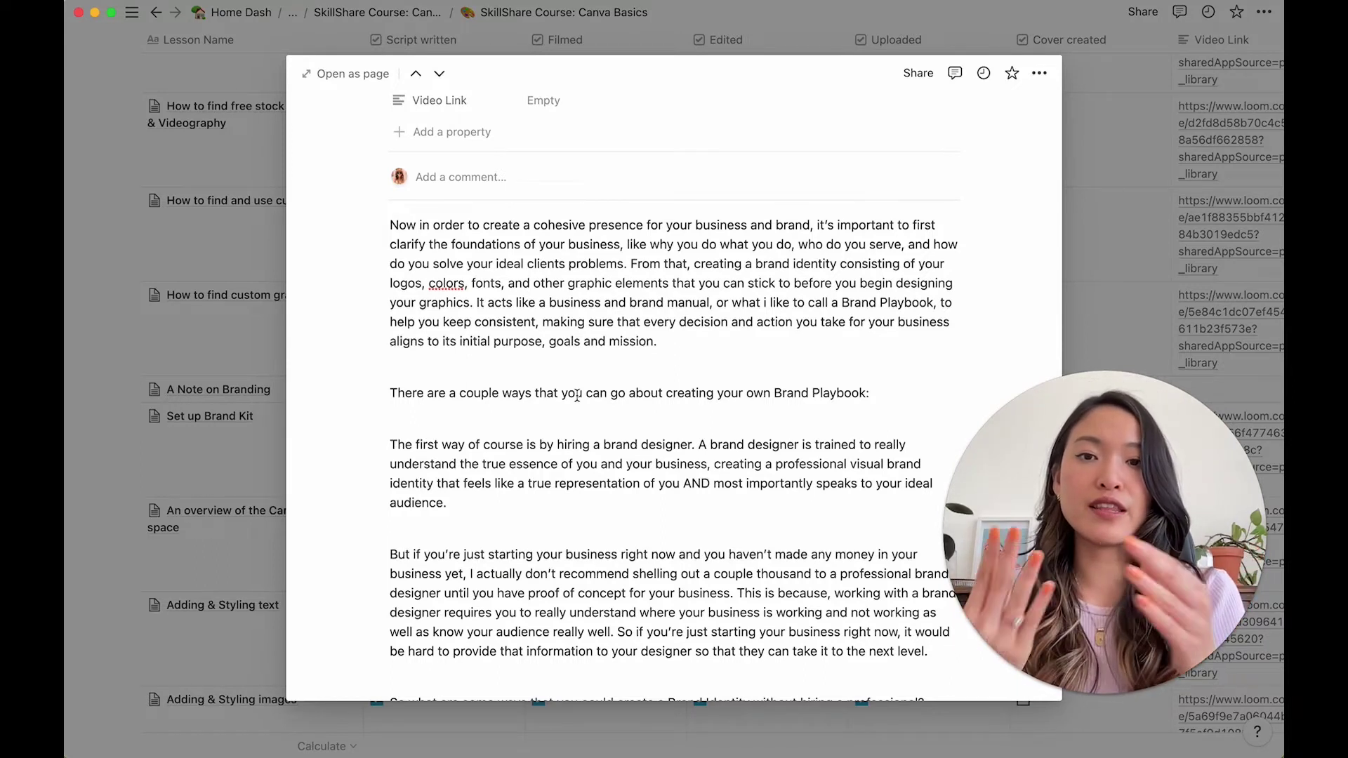
- Close the A Note on Branding preview to return to the course page
left_click(228, 387)
scroll(360, 239, "up", 3)
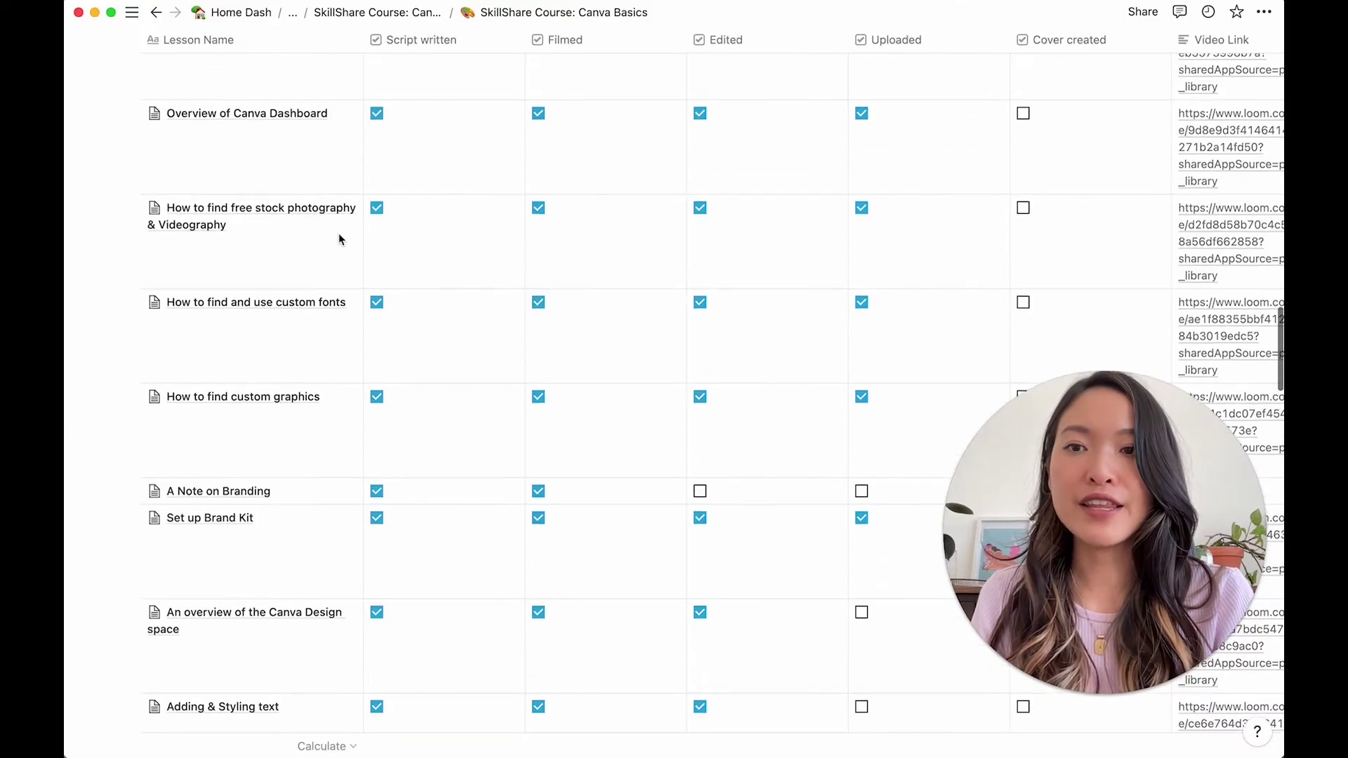
scroll(235, 205, "up", 5)
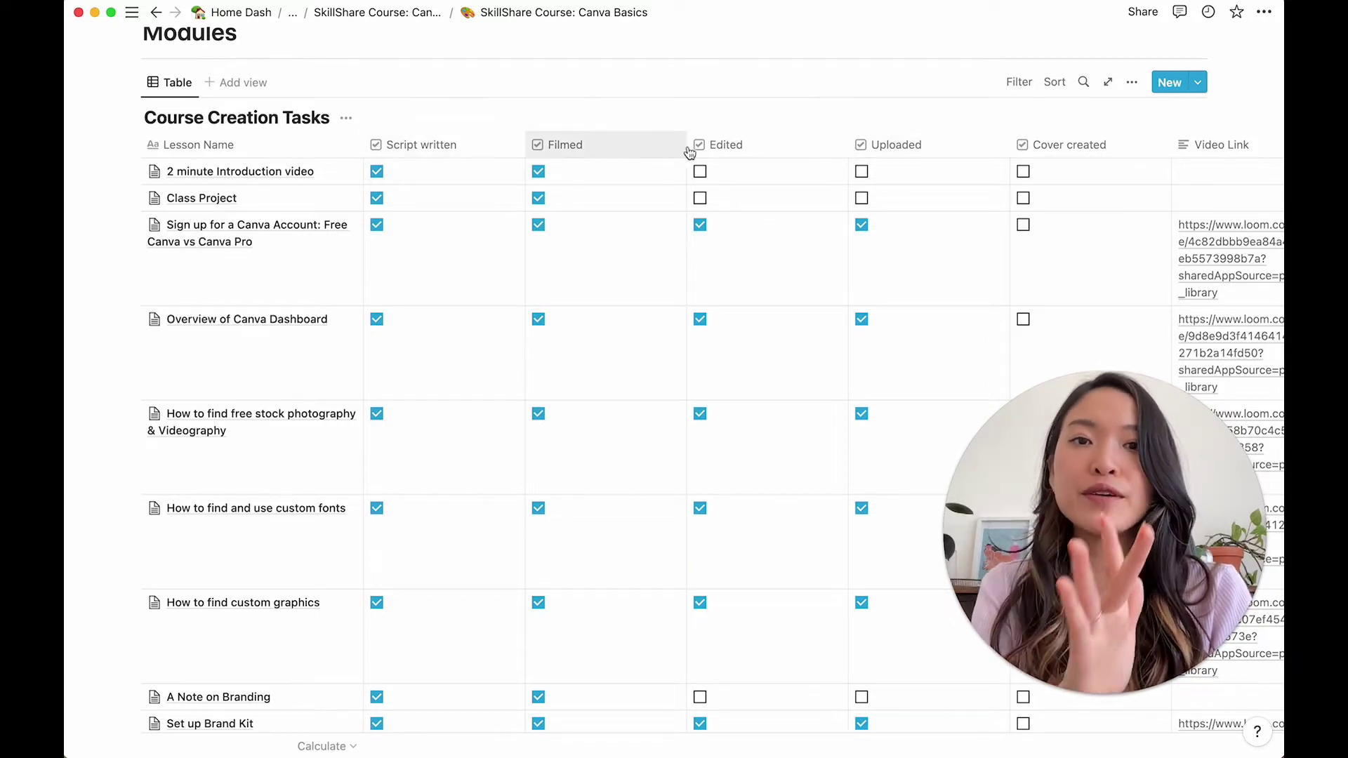
- Scroll the Course Creation Tasks table sideways to show the Video Link and Project link columns
scroll(743, 156, "right", 1)
scroll(743, 156, "right", 10)
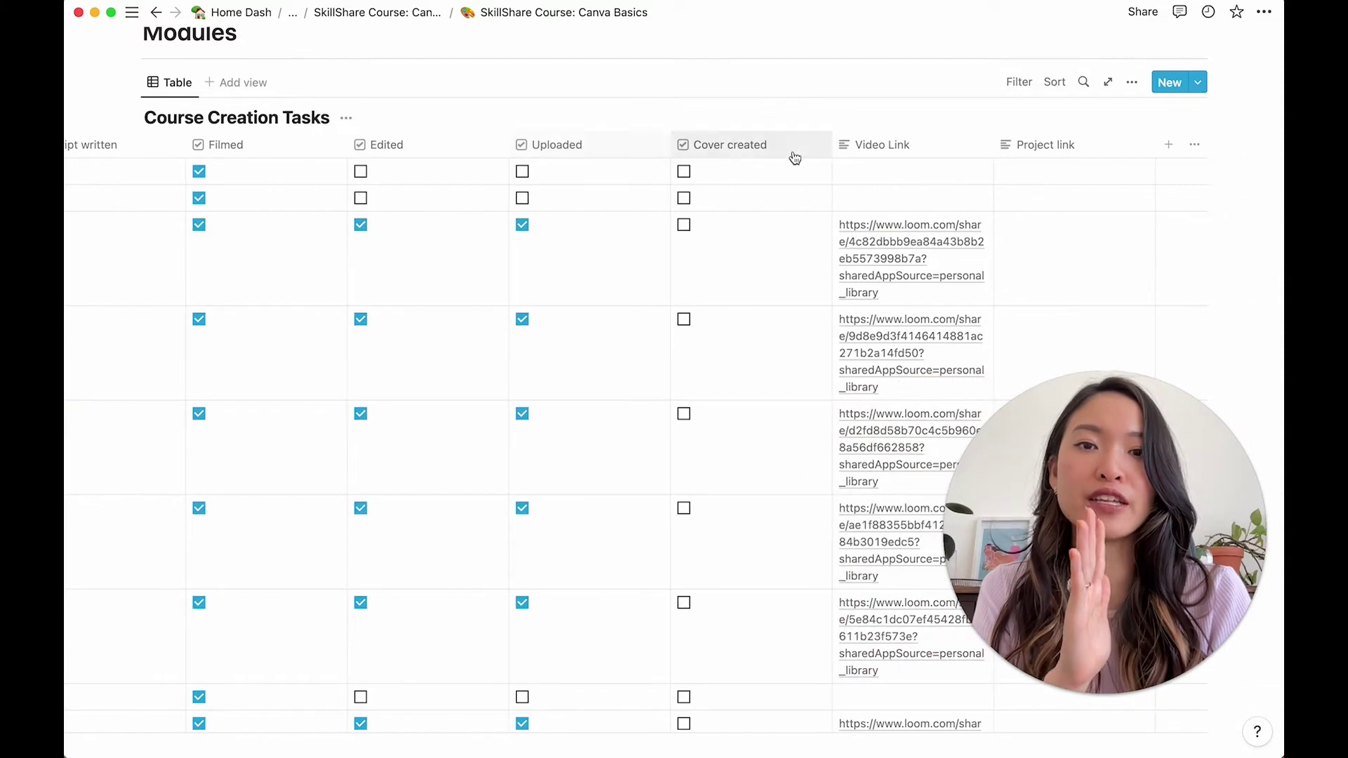
scroll(731, 179, "down", 10)
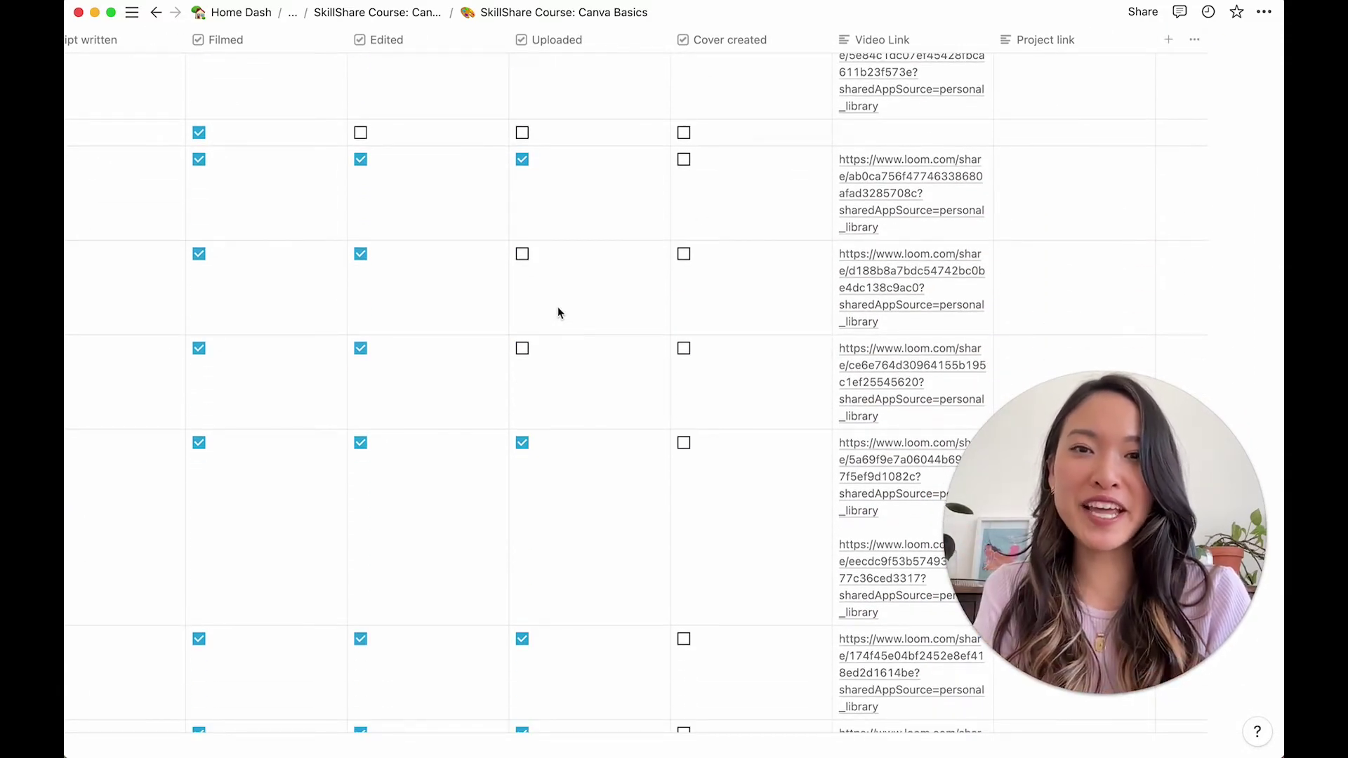
scroll(558, 309, "up", 3)
scroll(558, 308, "left", 7)
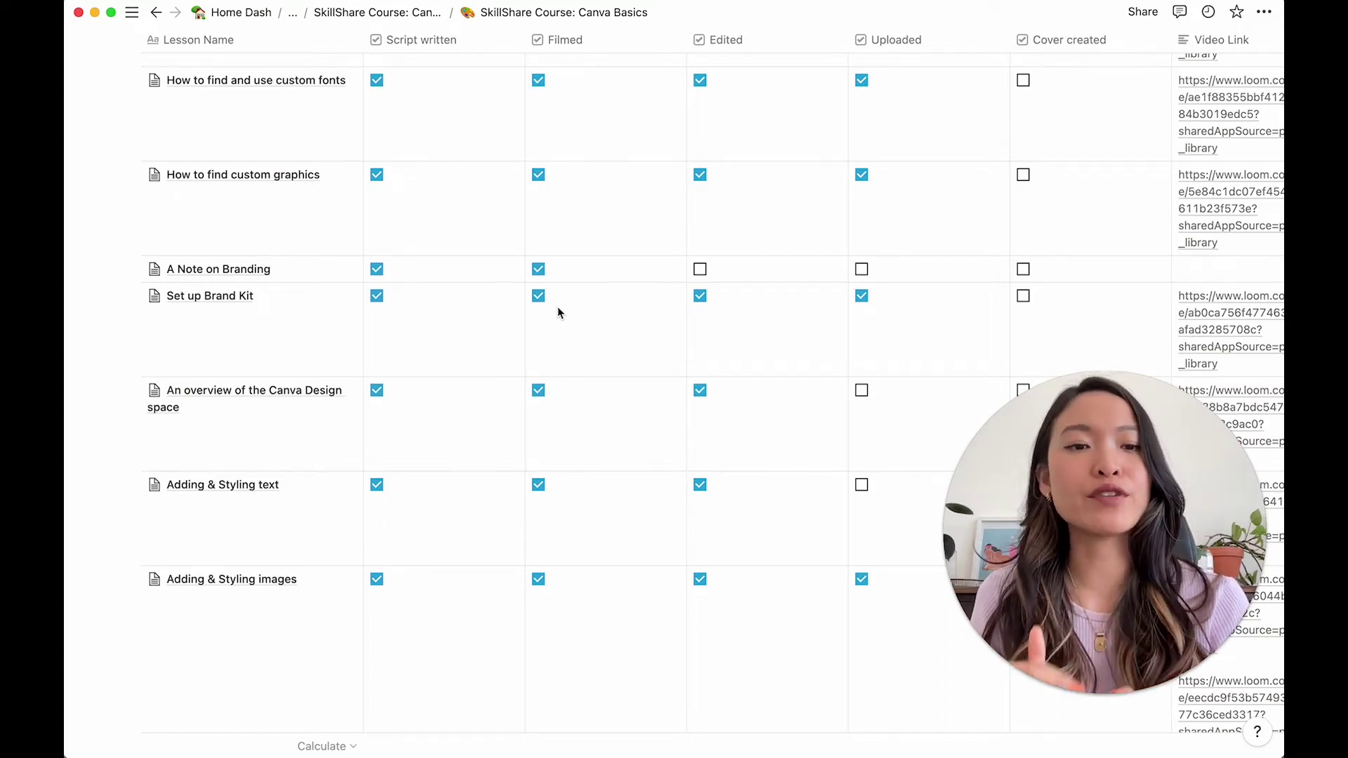
scroll(557, 313, "right", 6)
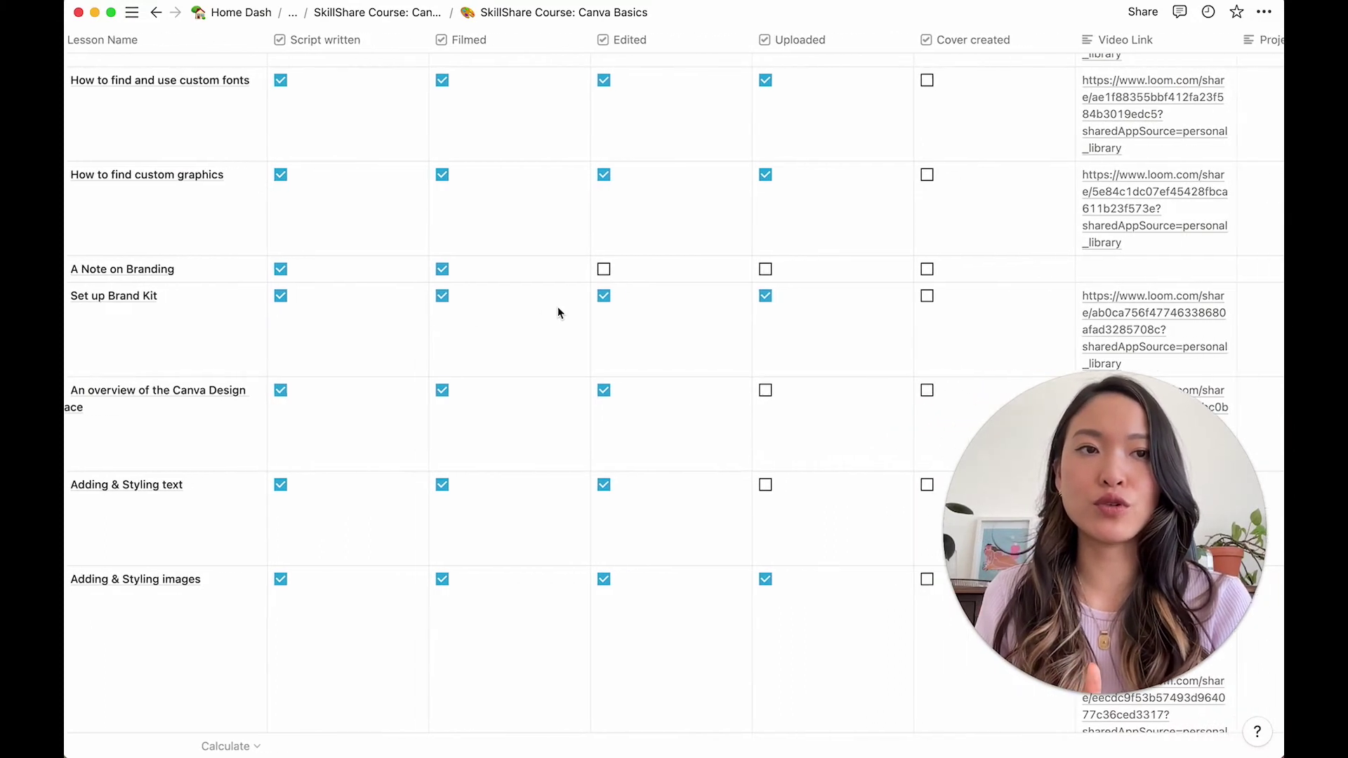
scroll(1001, 221, "right", 2)
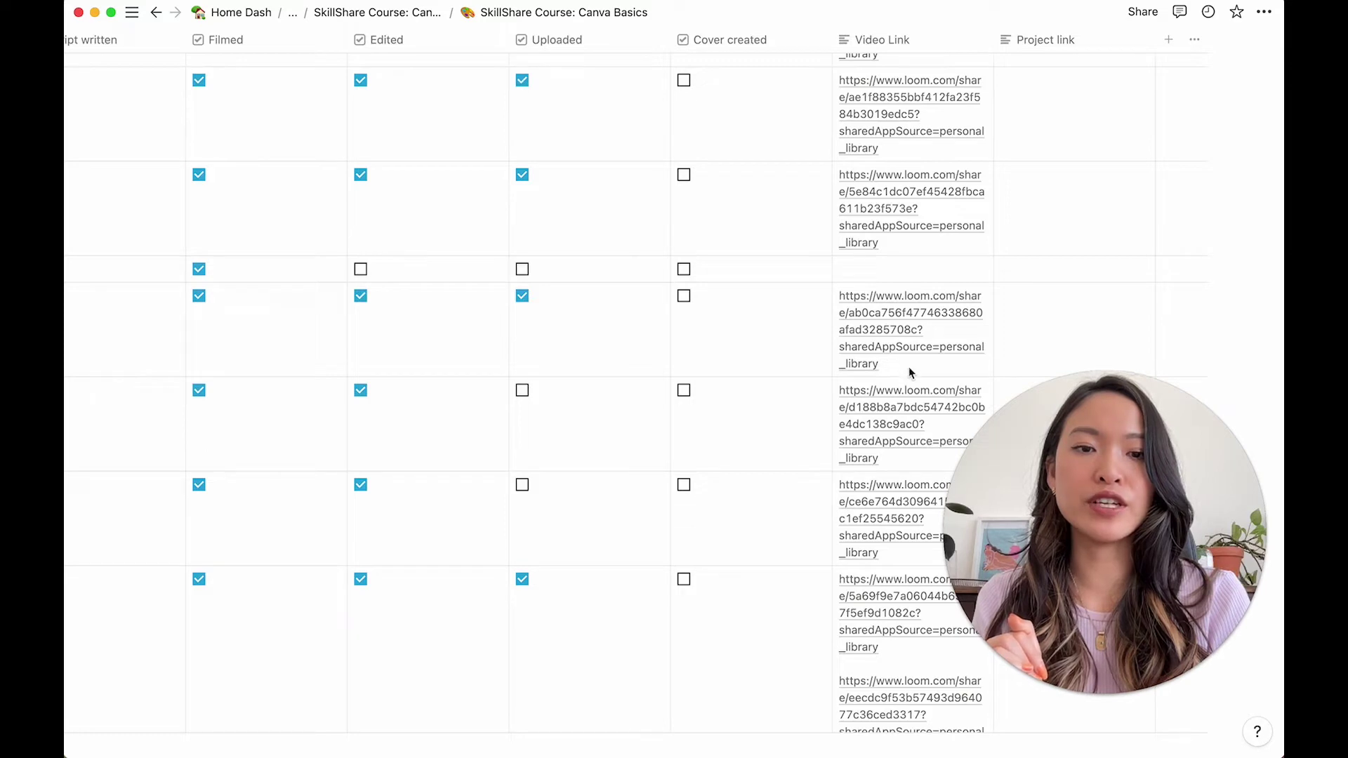
scroll(908, 373, "left", 5)
scroll(909, 372, "right", 5)
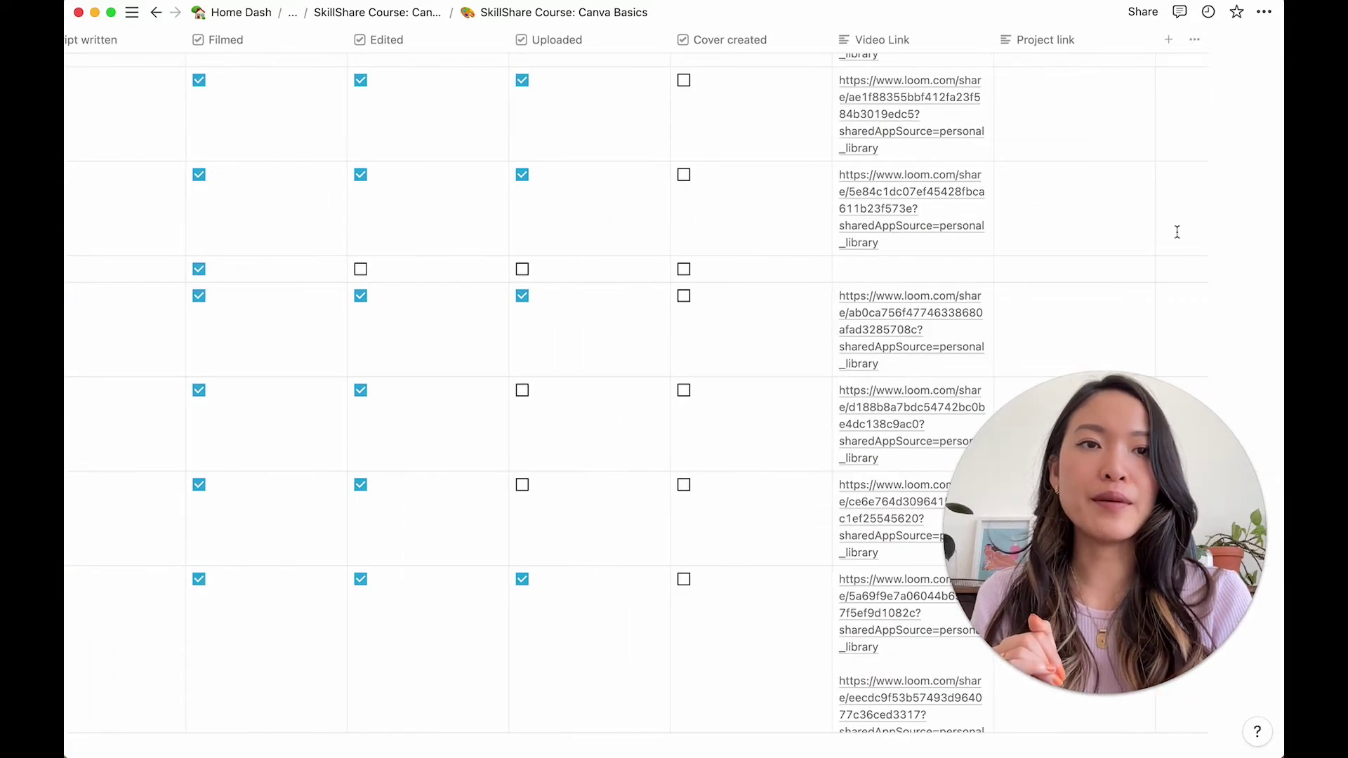
scroll(1034, 197, "up", 3)
scroll(1089, 188, "up", 5)
scroll(1089, 189, "down", 10)
scroll(1088, 188, "down", 8)
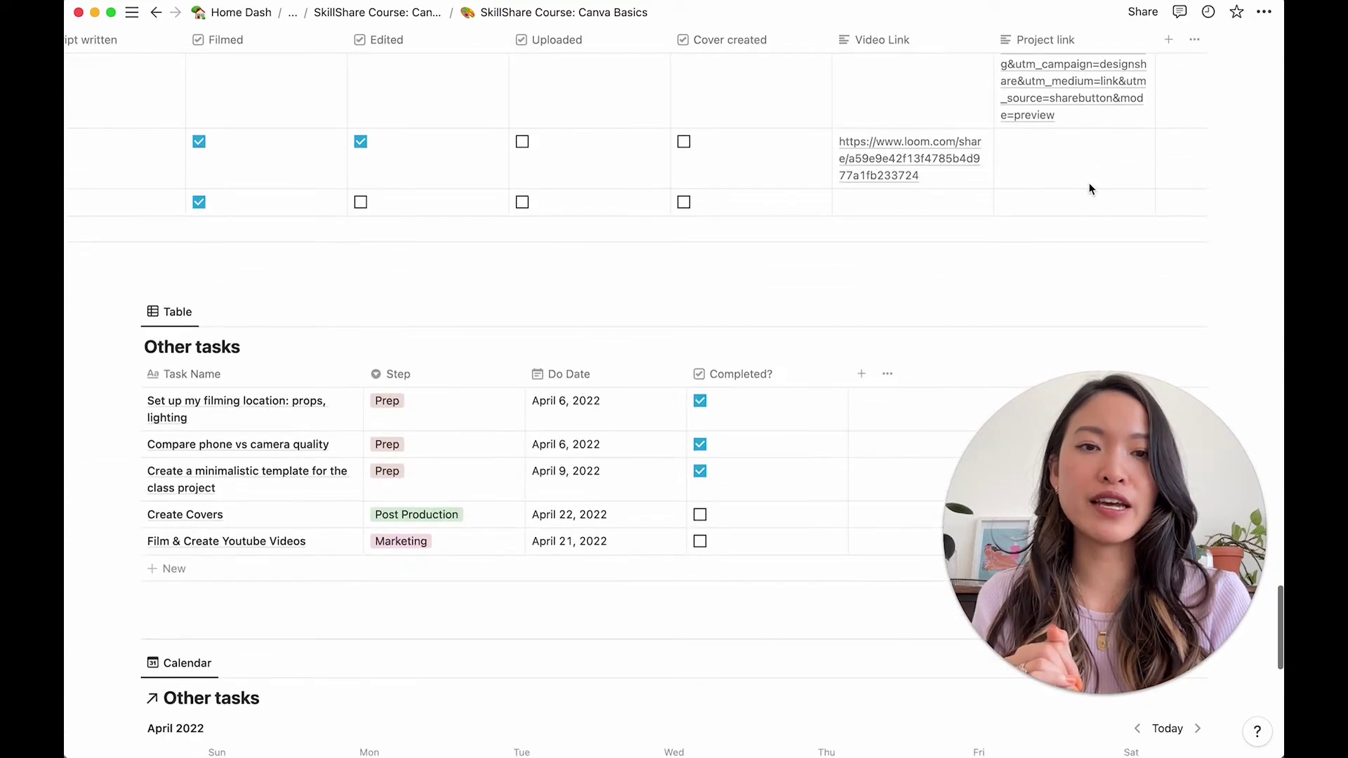
scroll(1089, 185, "up", 3)
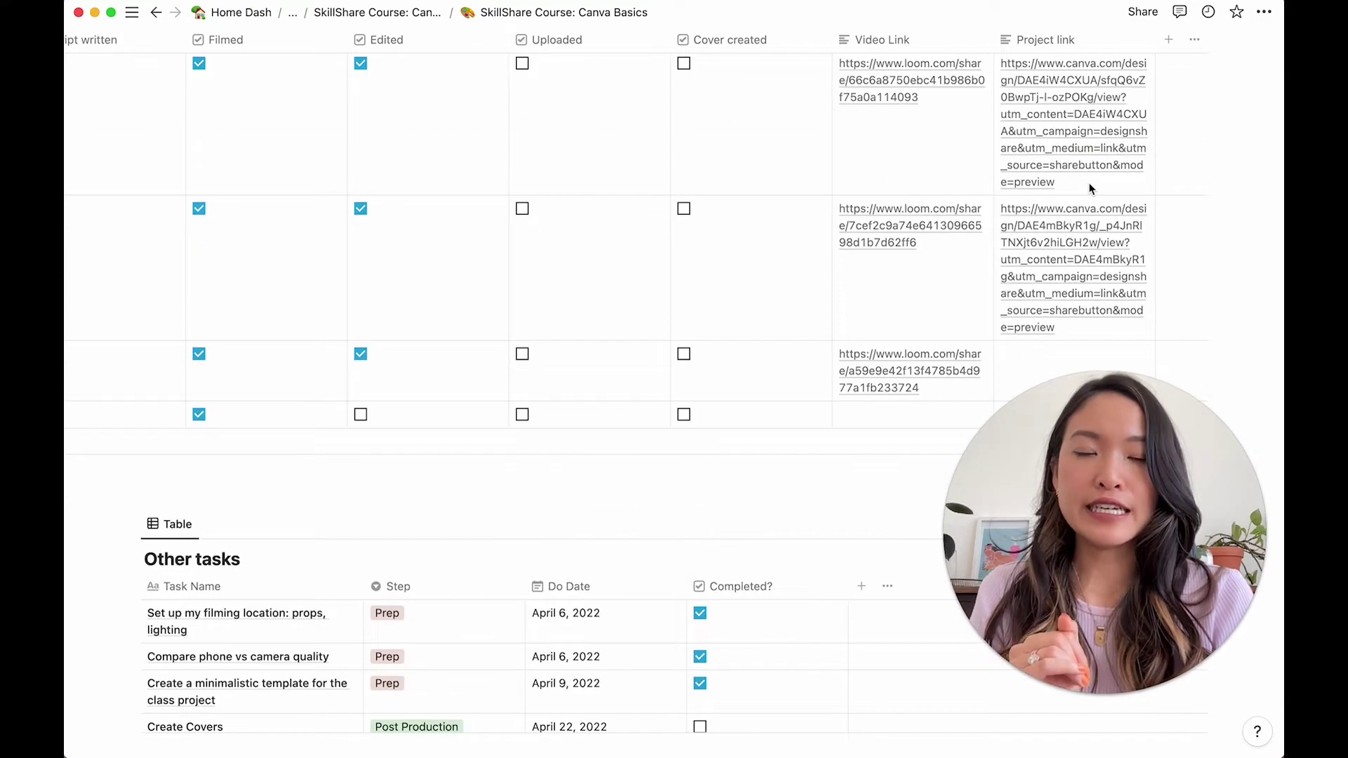
scroll(1091, 188, "left", 10)
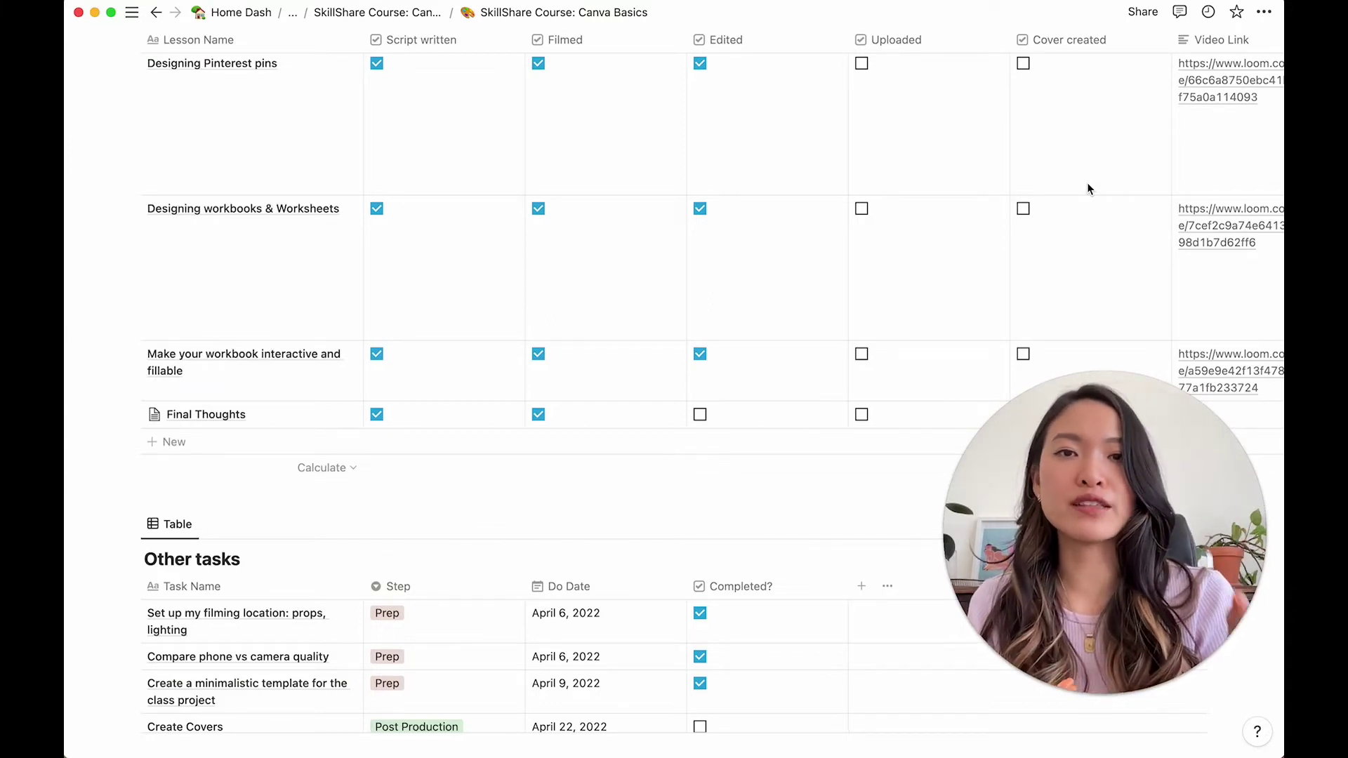
scroll(1088, 189, "down", 3)
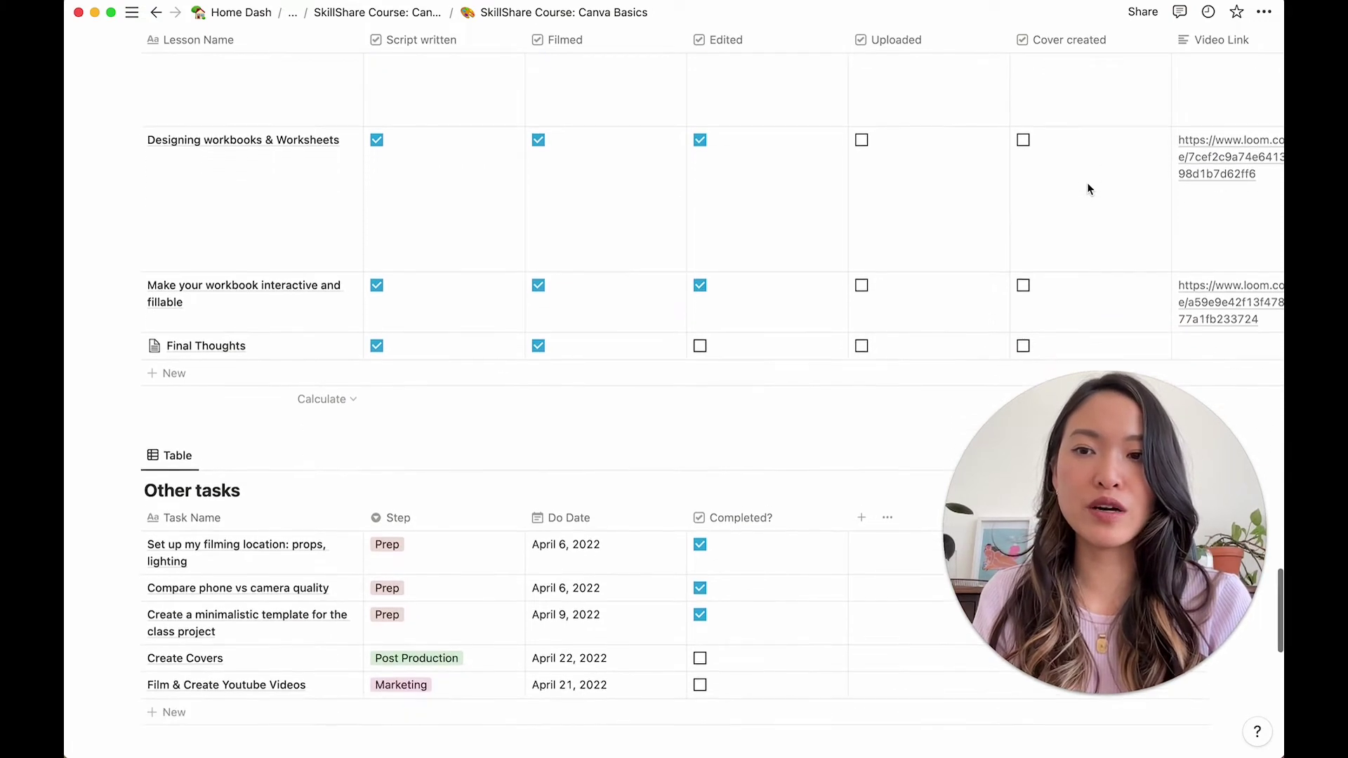
scroll(1086, 189, "down", 2)
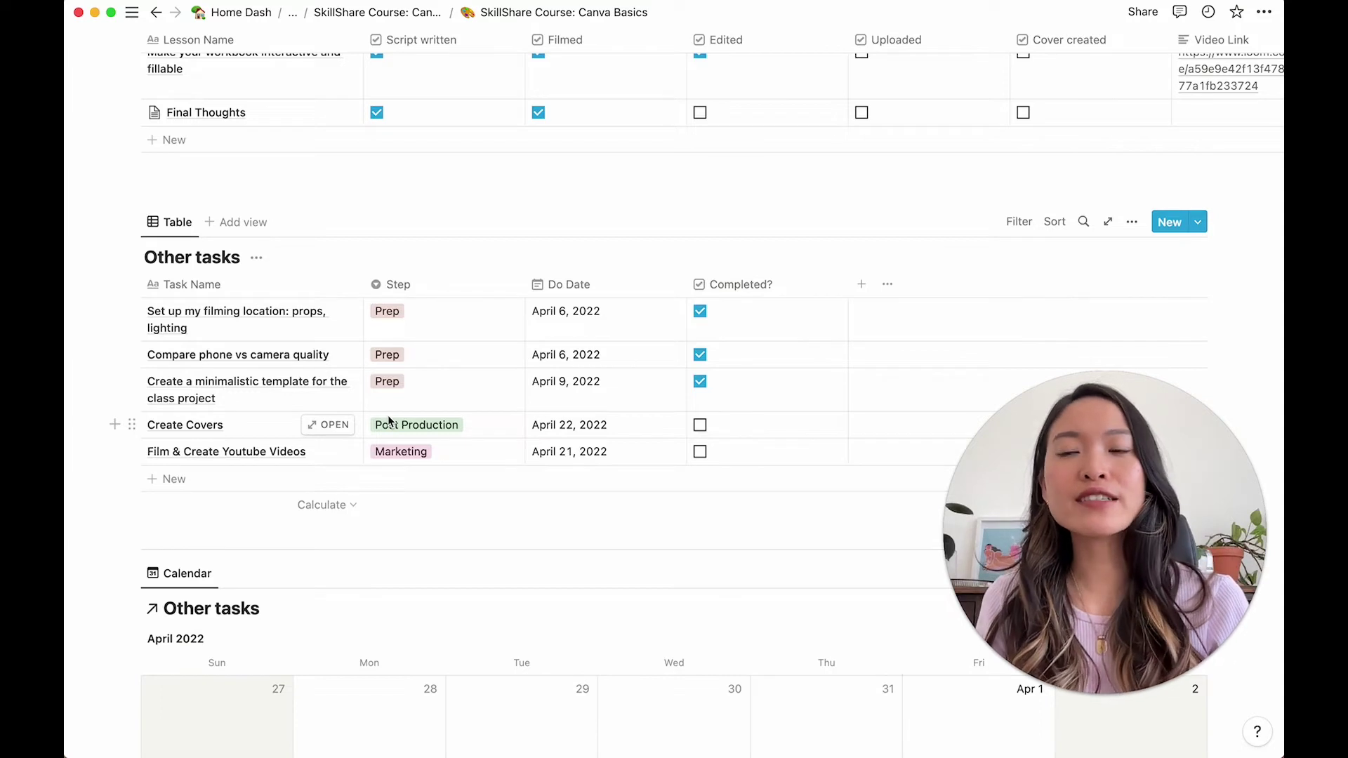
scroll(499, 91, "up", 6)
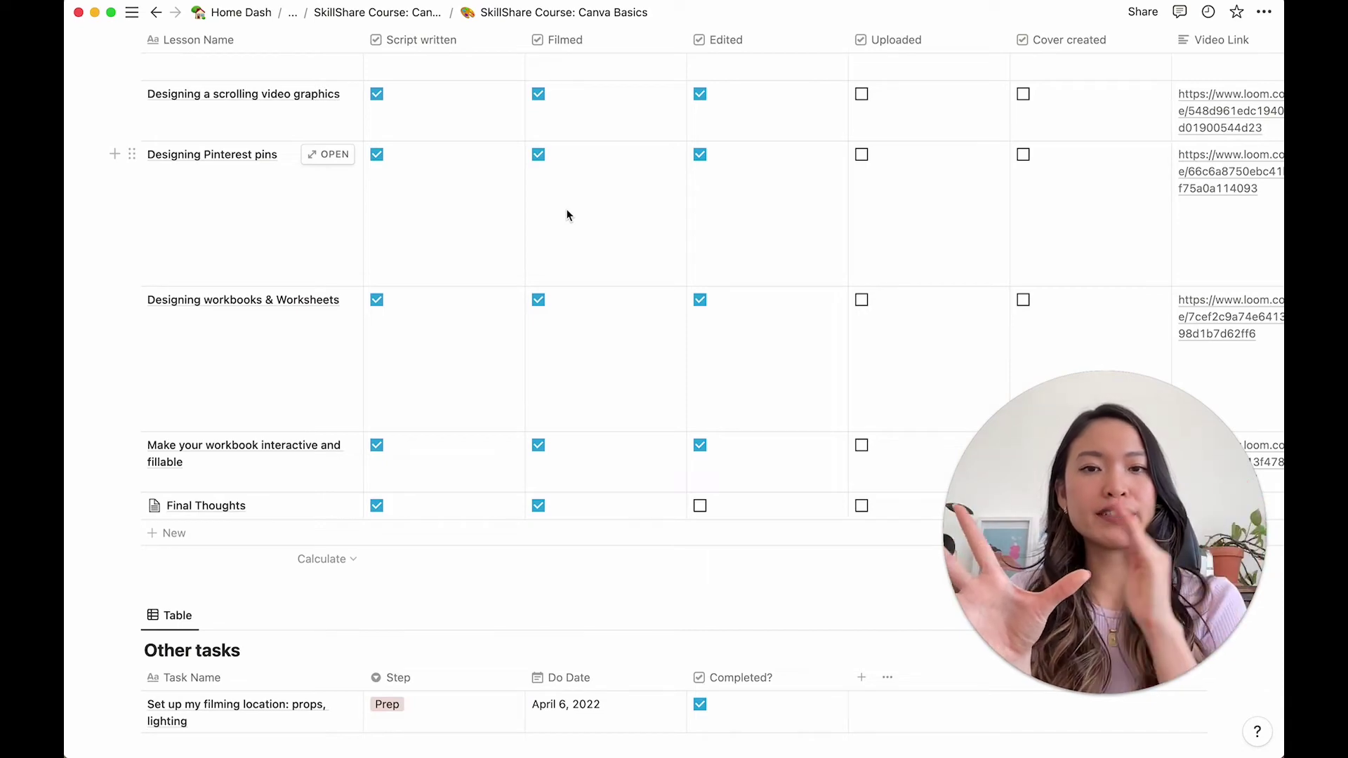
scroll(568, 215, "down", 7)
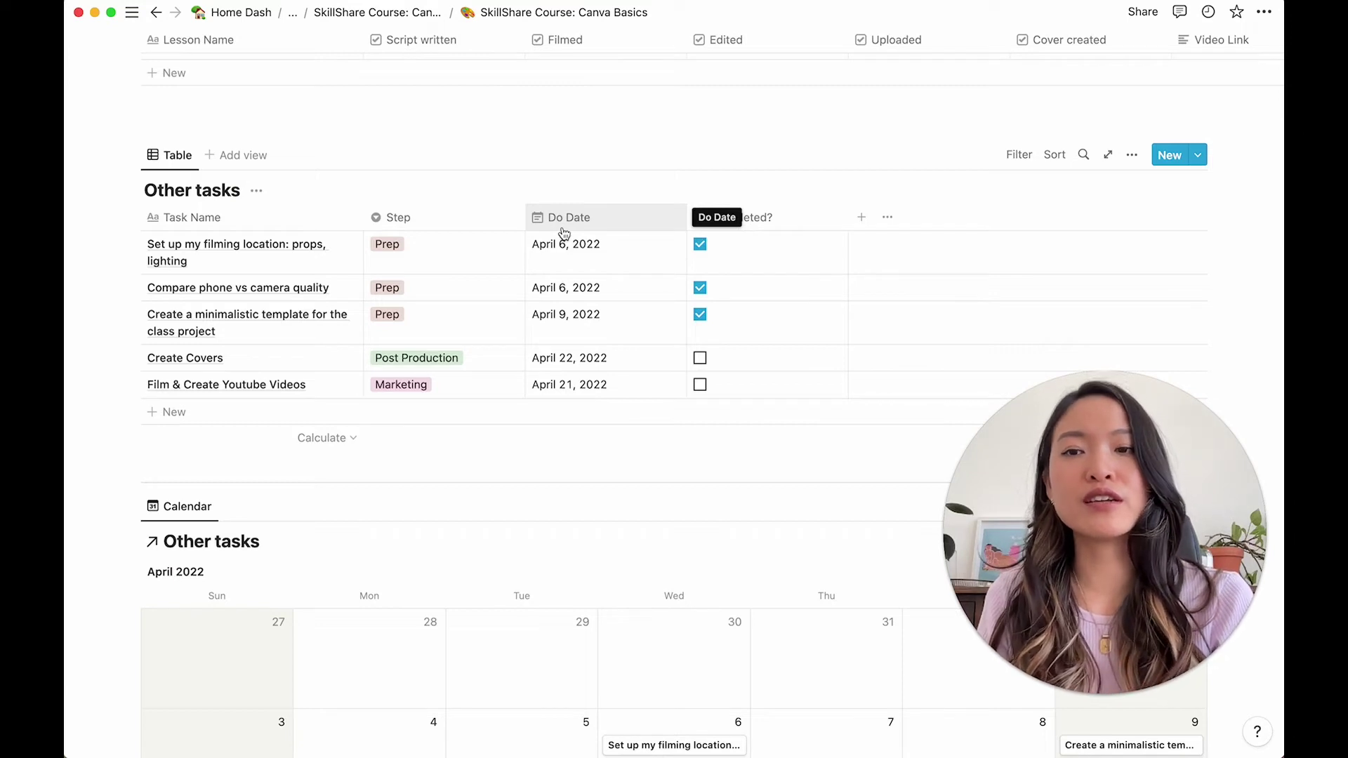
scroll(608, 216, "down", 5)
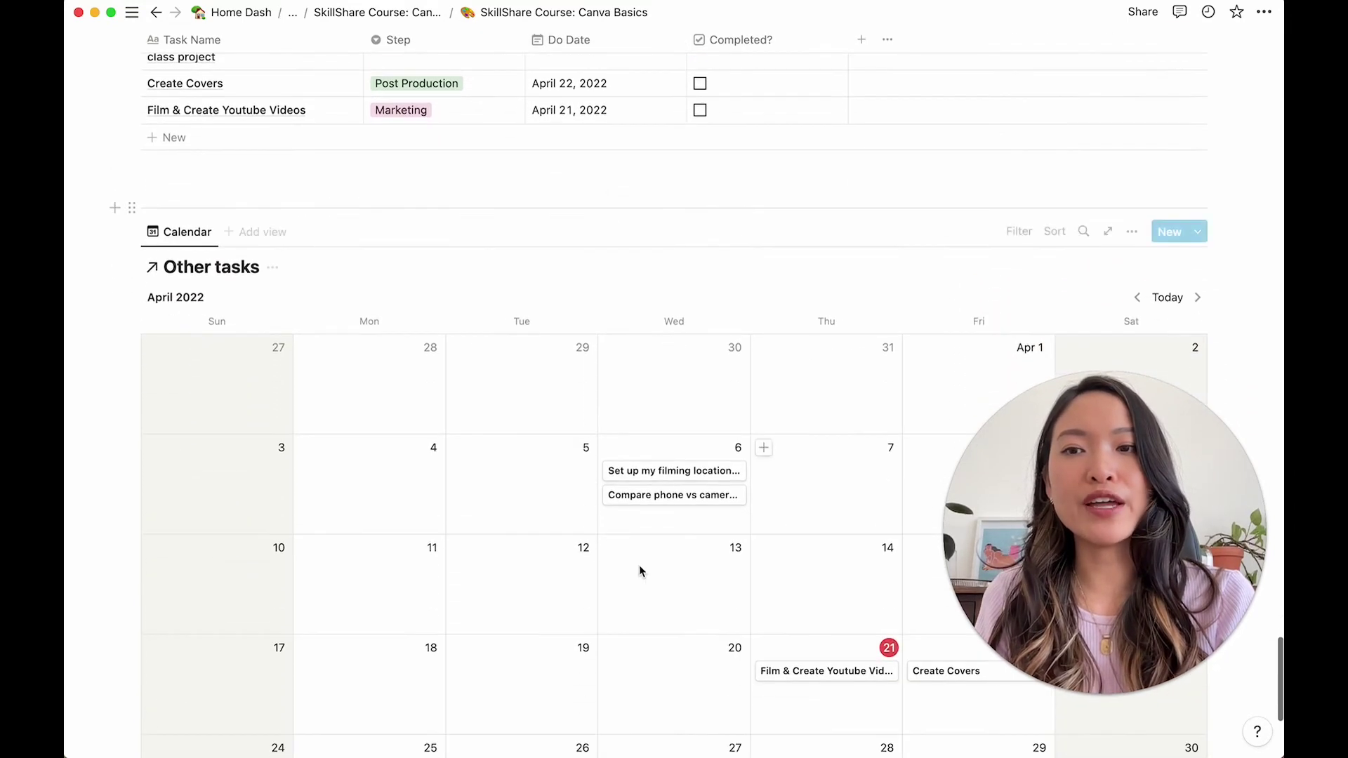
scroll(686, 505, "down", 5)
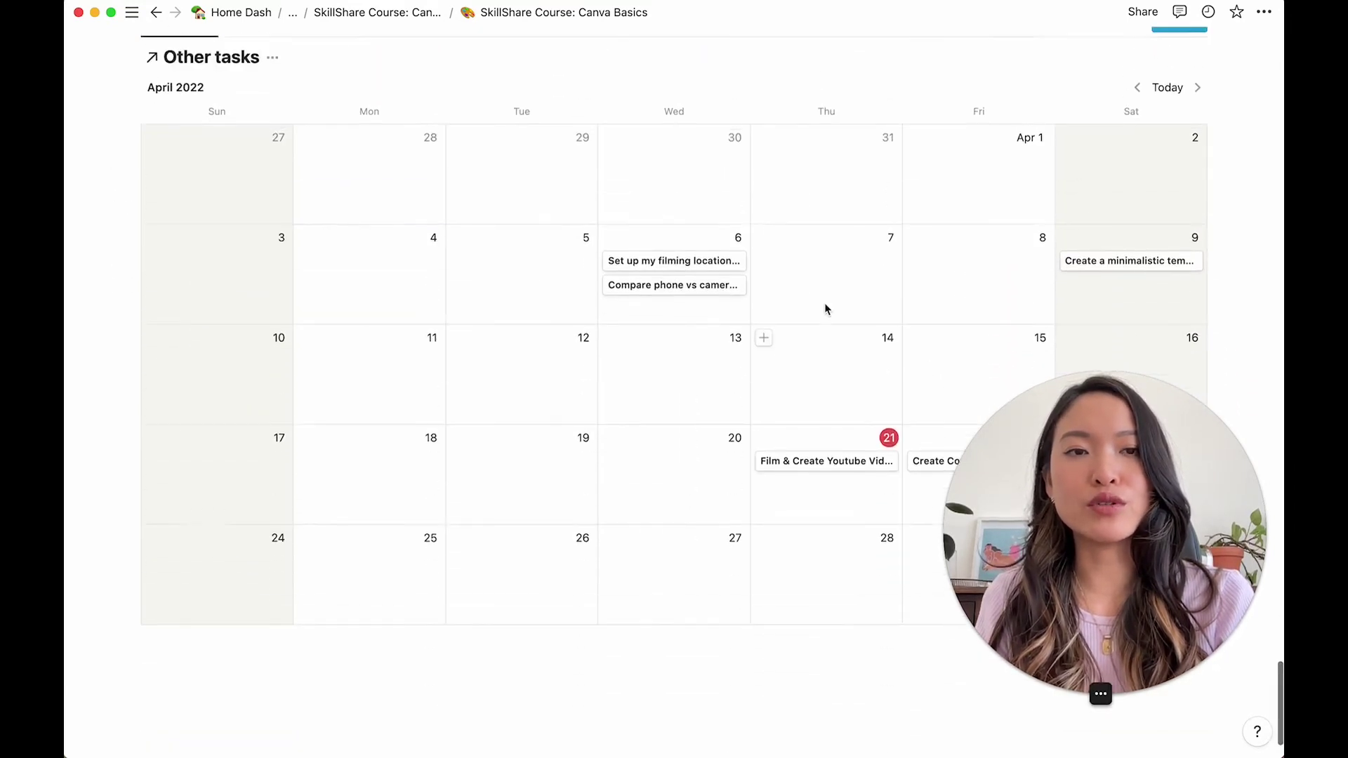
scroll(824, 309, "up", 8)
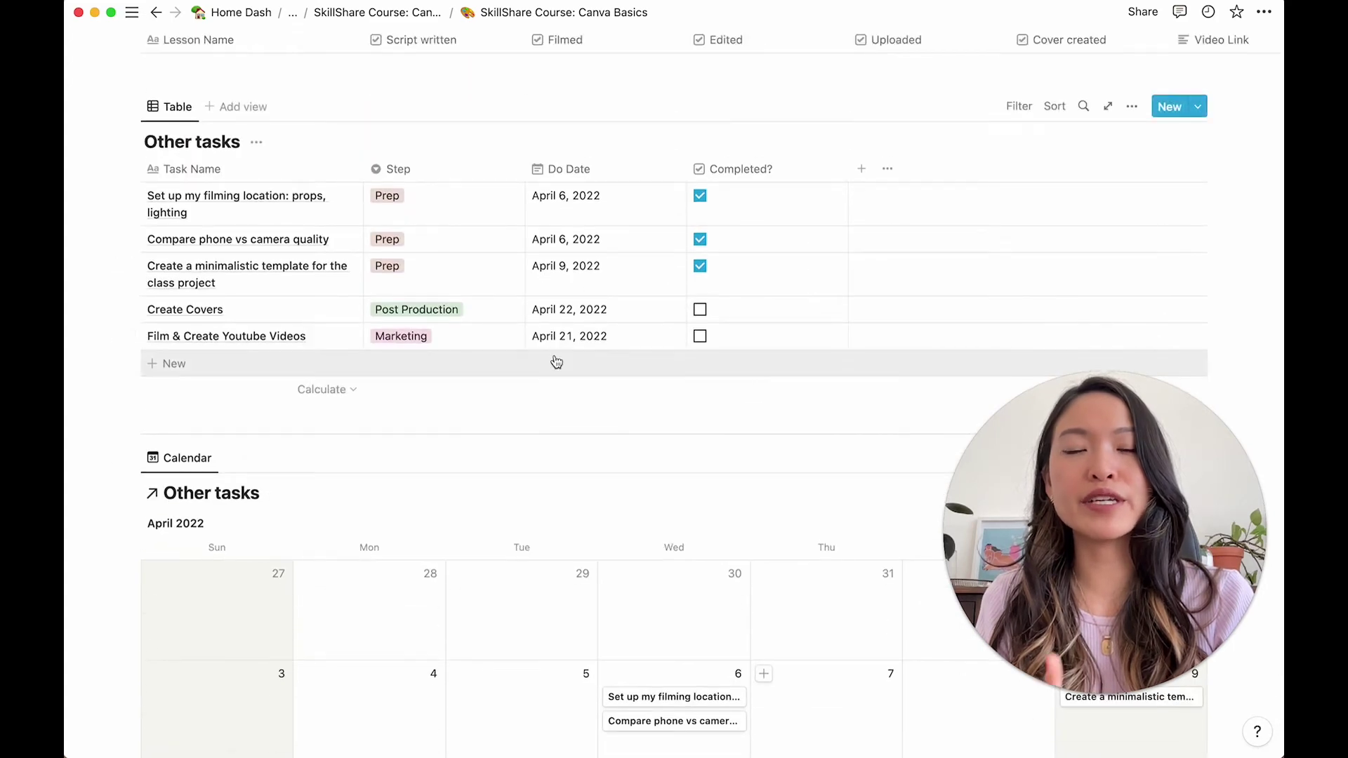
scroll(562, 368, "down", 6)
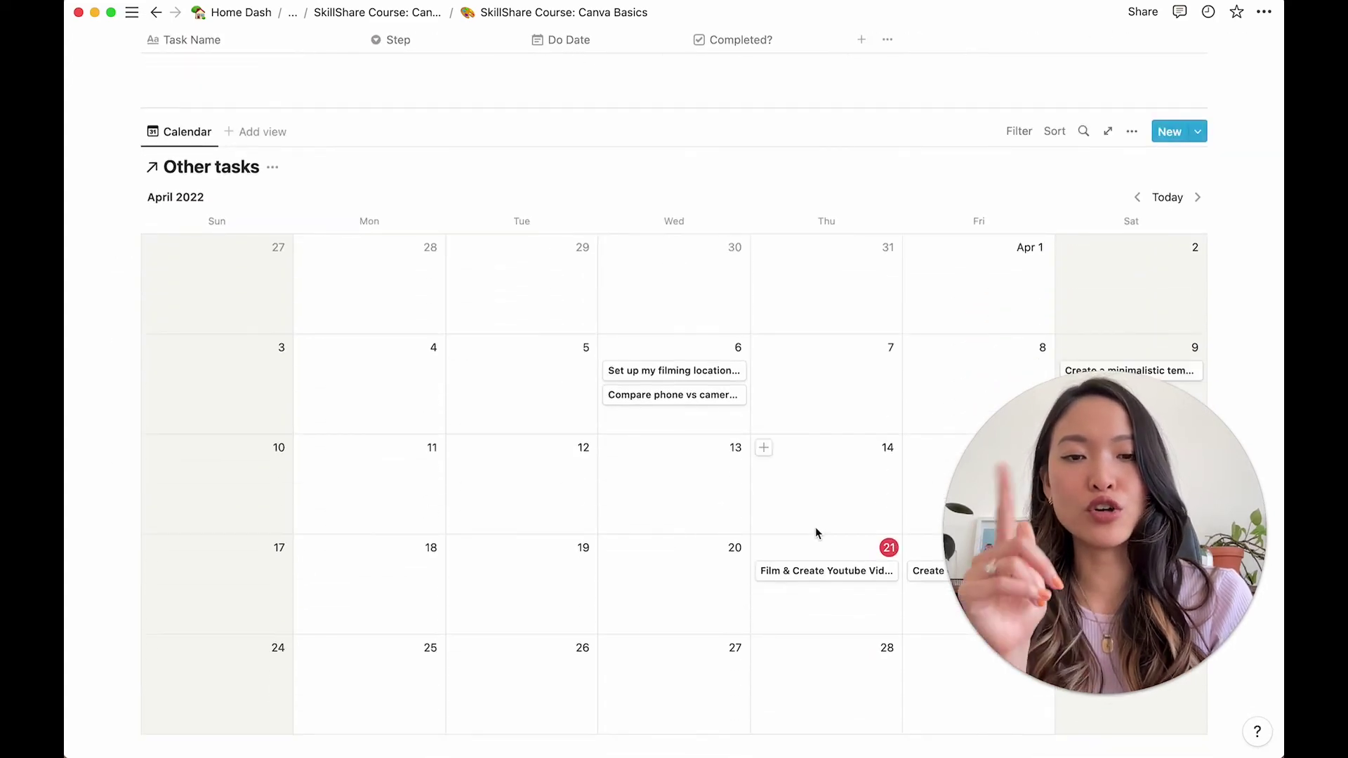
scroll(815, 528, "down", 3)
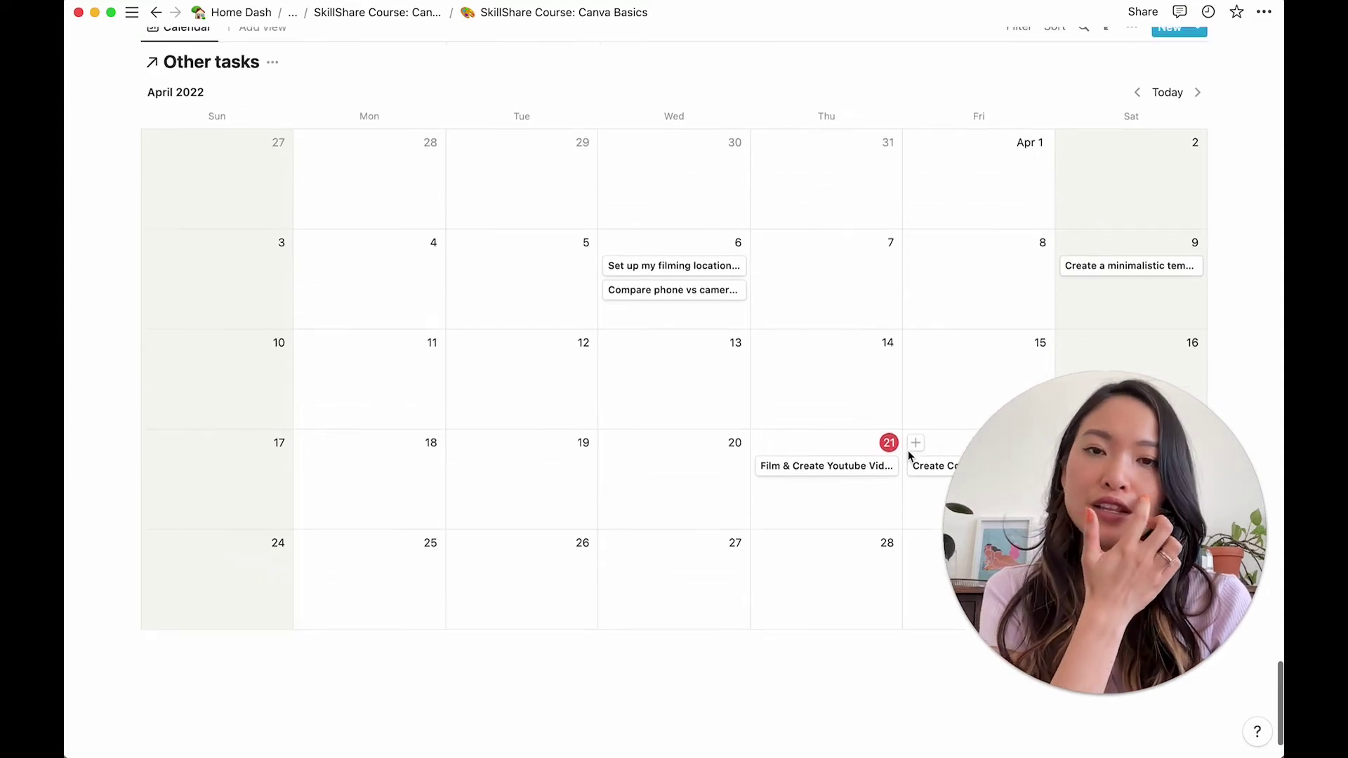
scroll(907, 455, "up", 2)
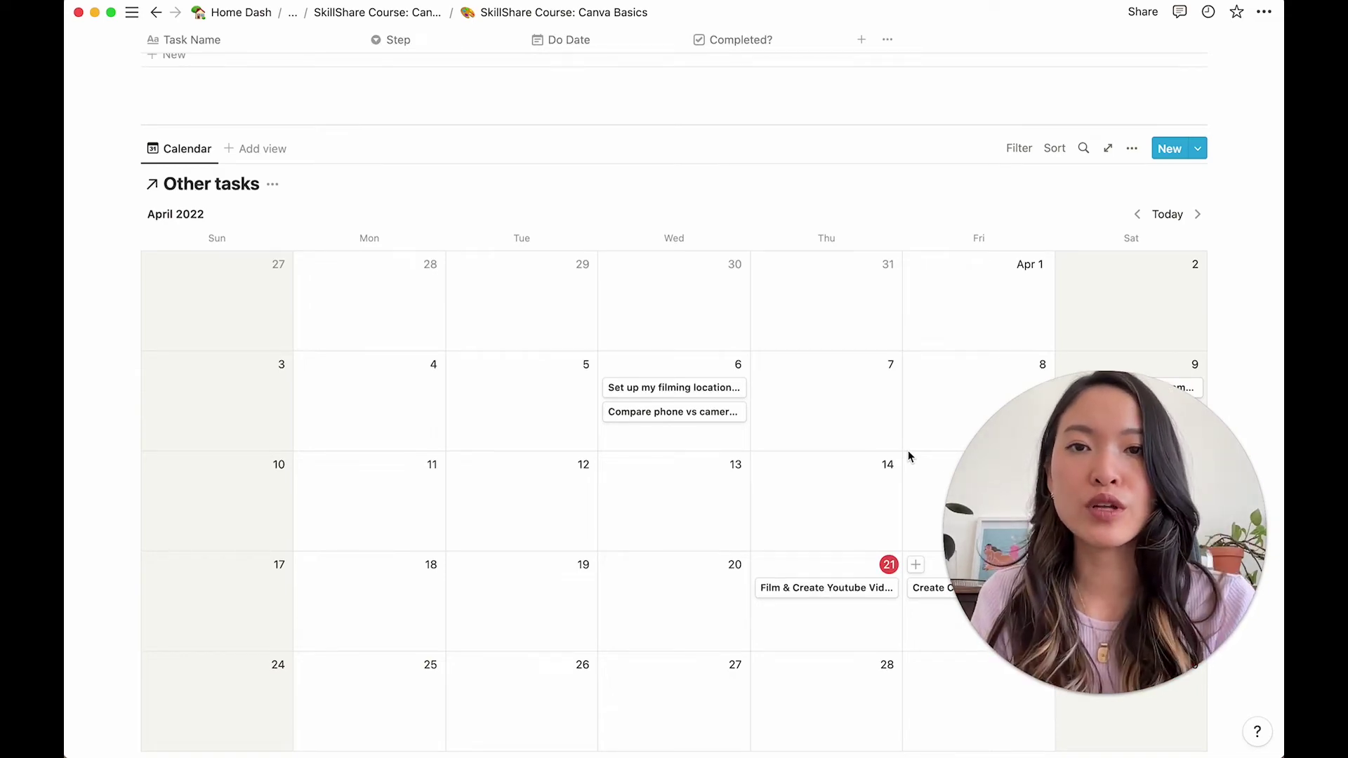
scroll(907, 456, "up", 6)
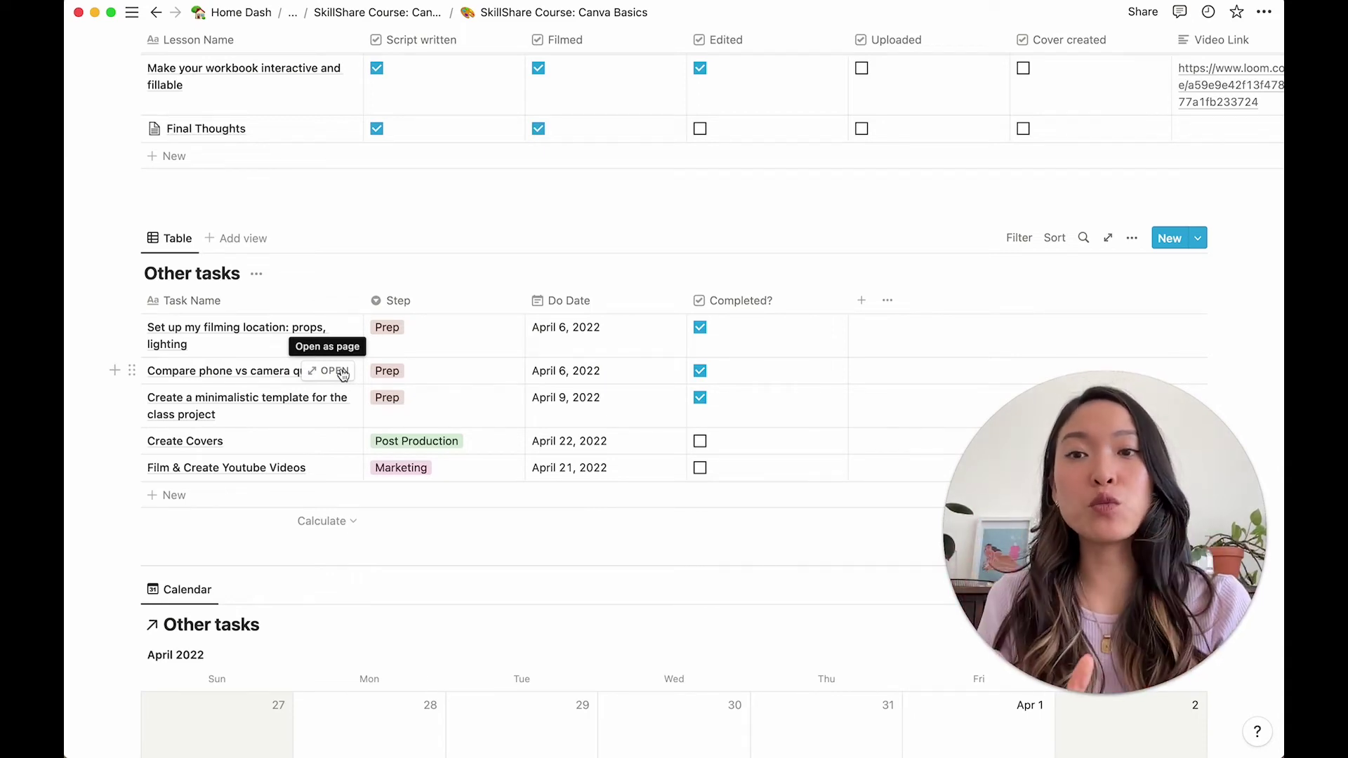
scroll(342, 374, "up", 5)
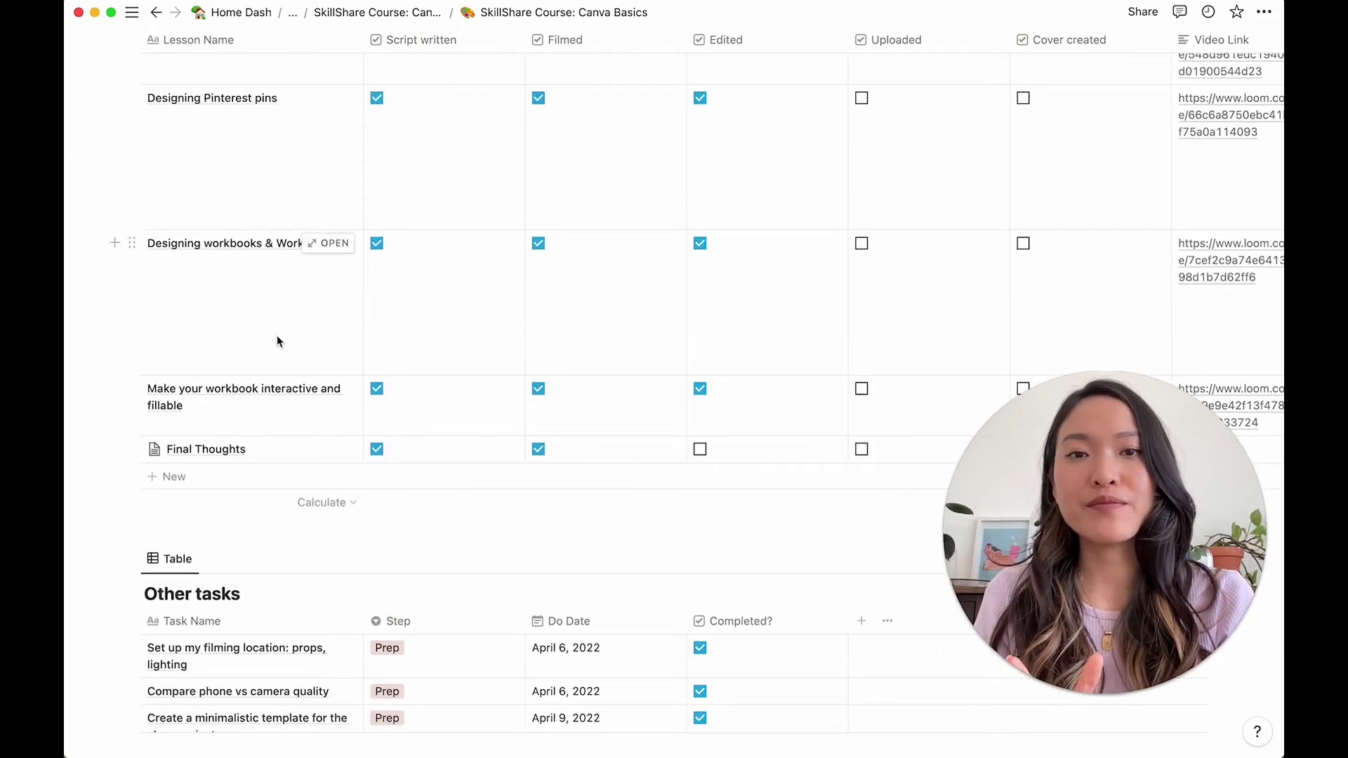
scroll(406, 218, "down", 10)
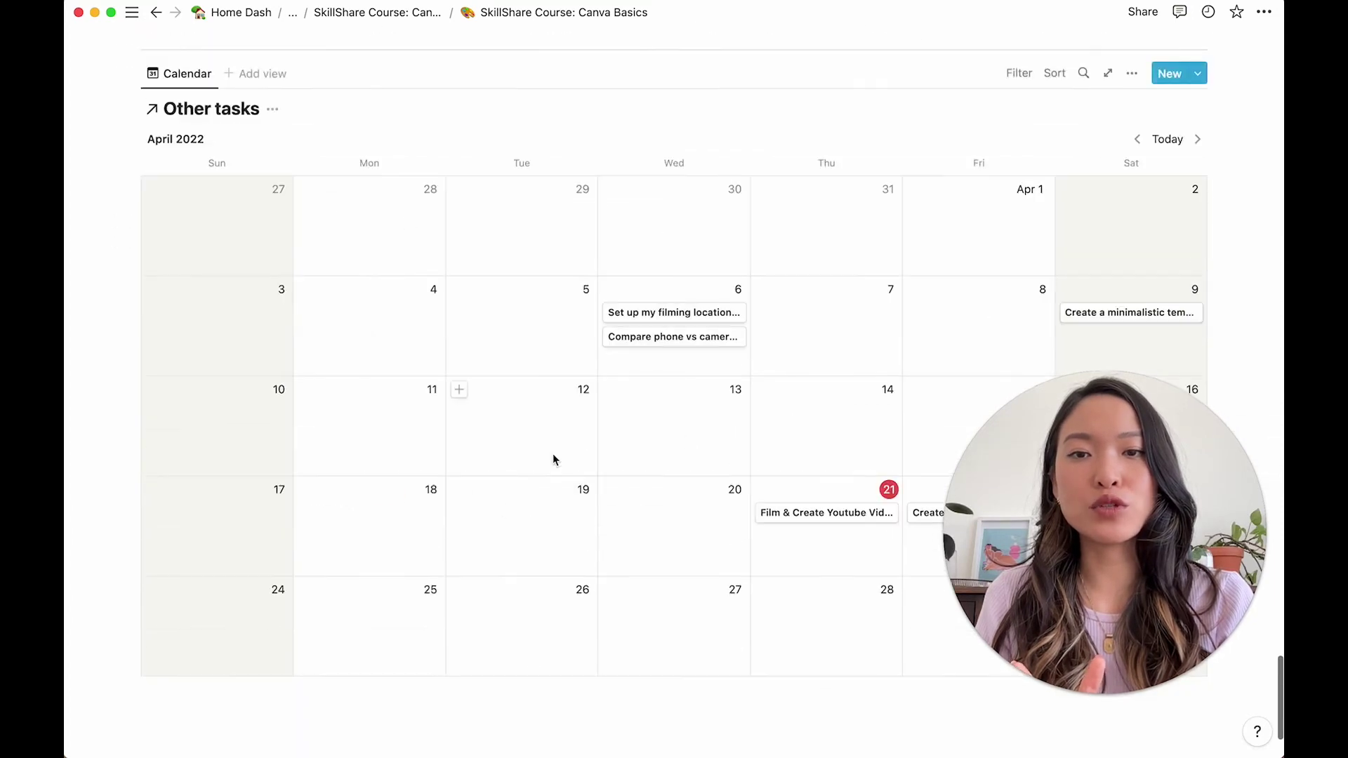
scroll(553, 457, "up", 10)
scroll(347, 412, "down", 4)
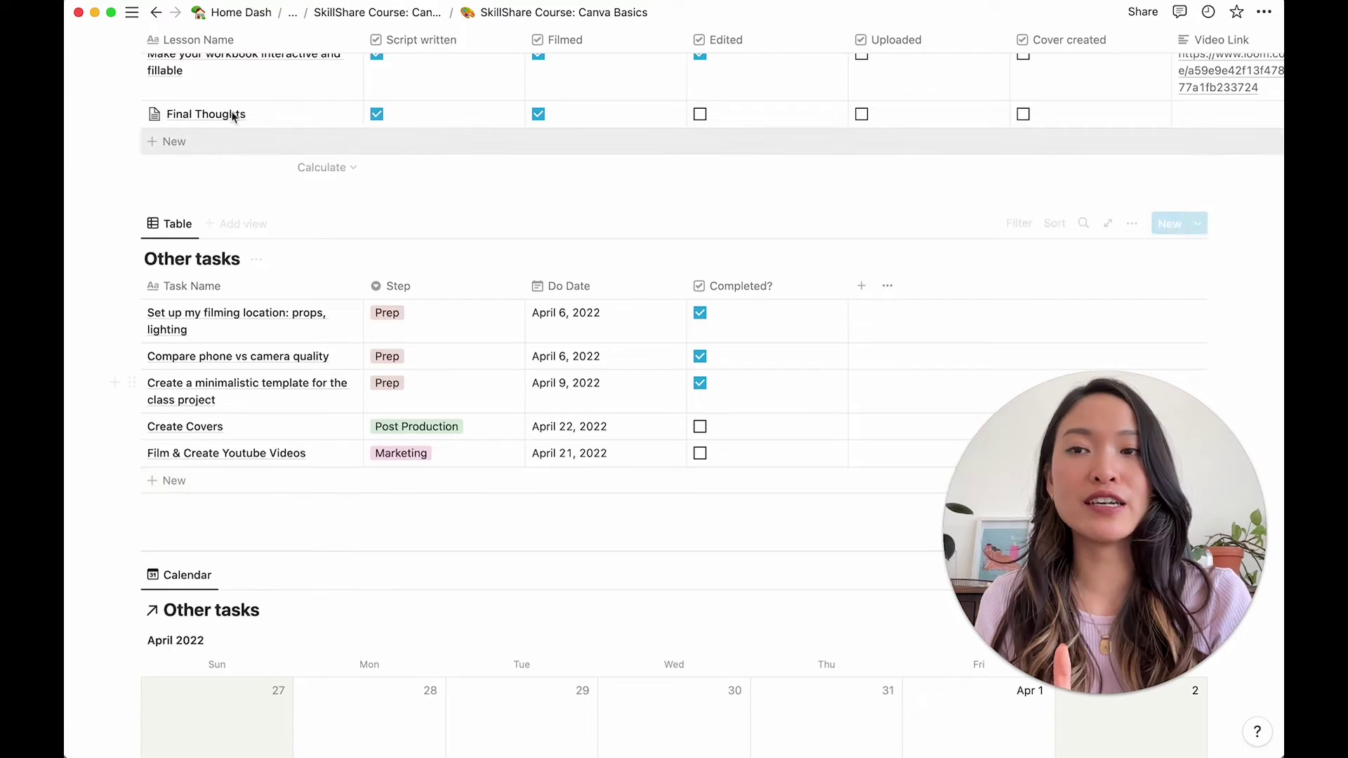
scroll(216, 236, "up", 3)
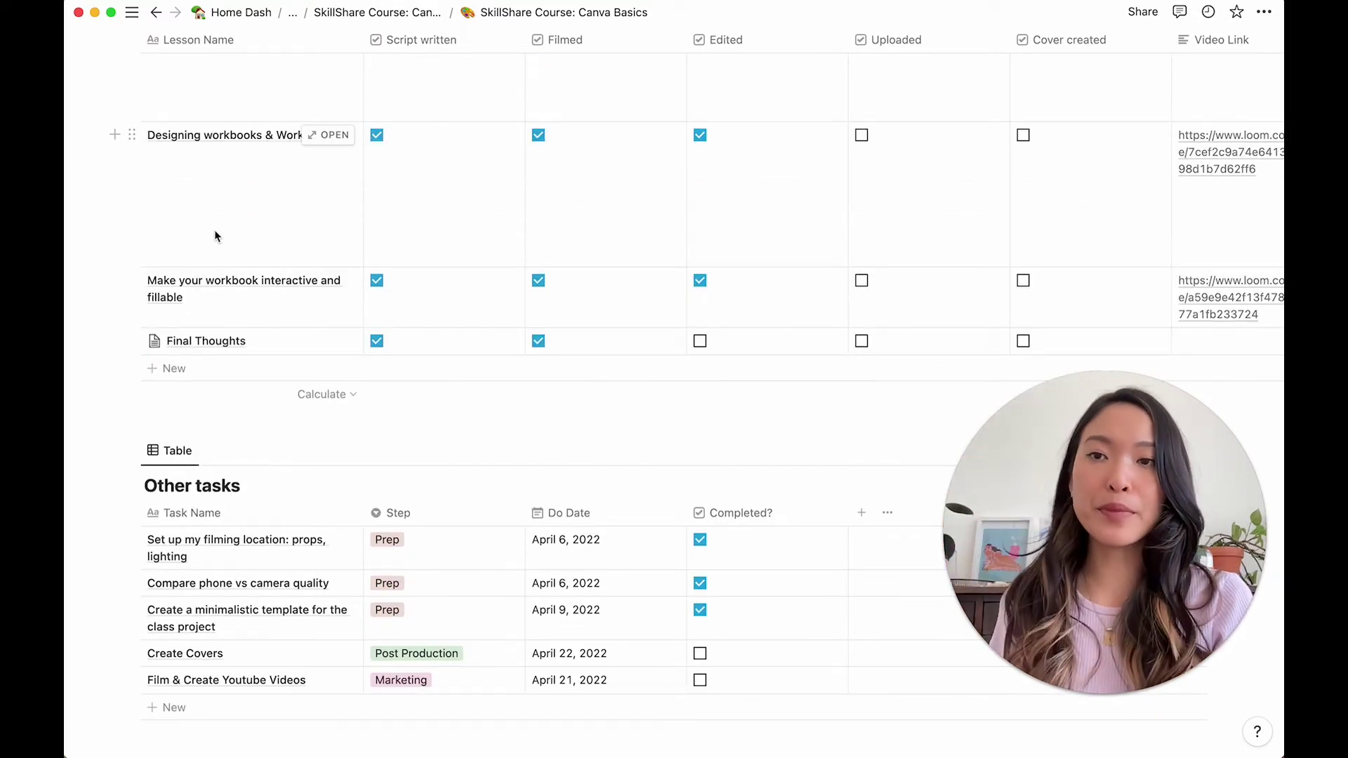
scroll(216, 236, "down", 3)
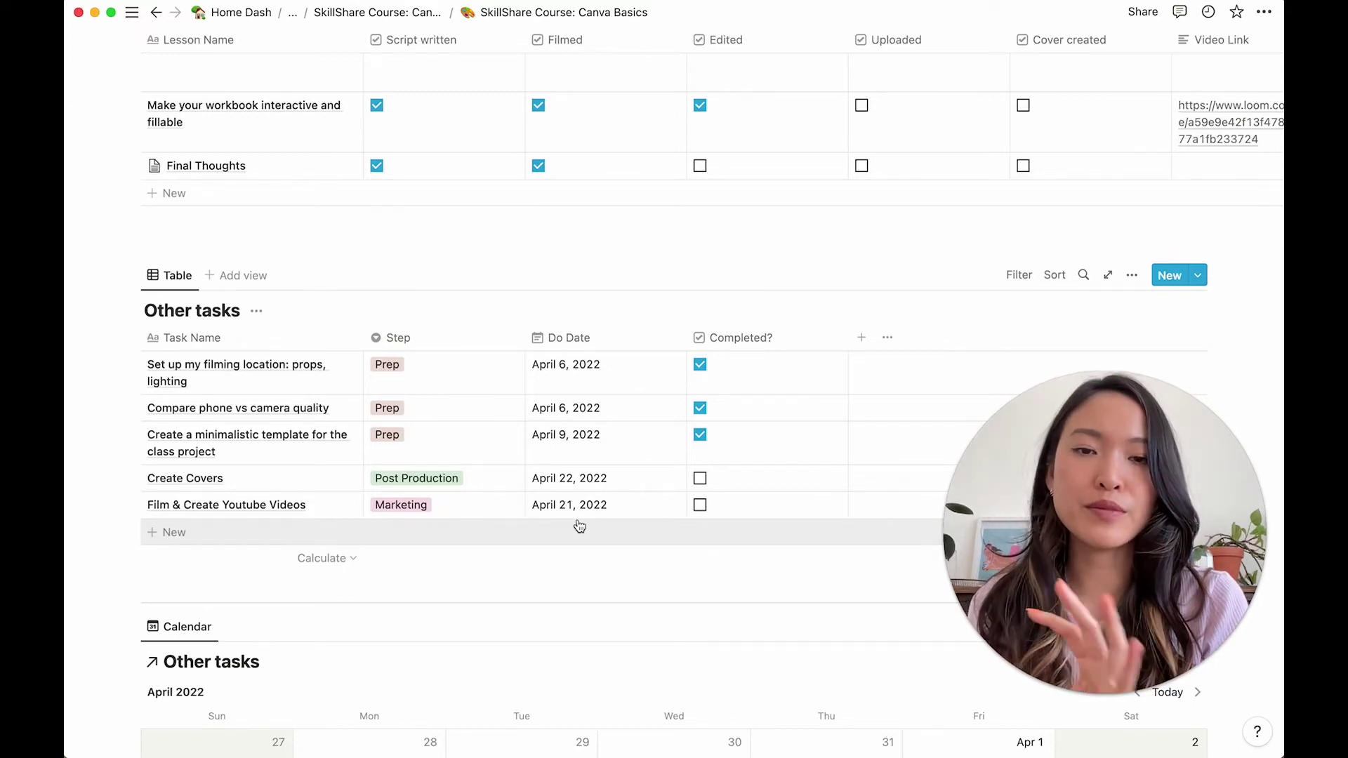
scroll(579, 525, "up", 8)
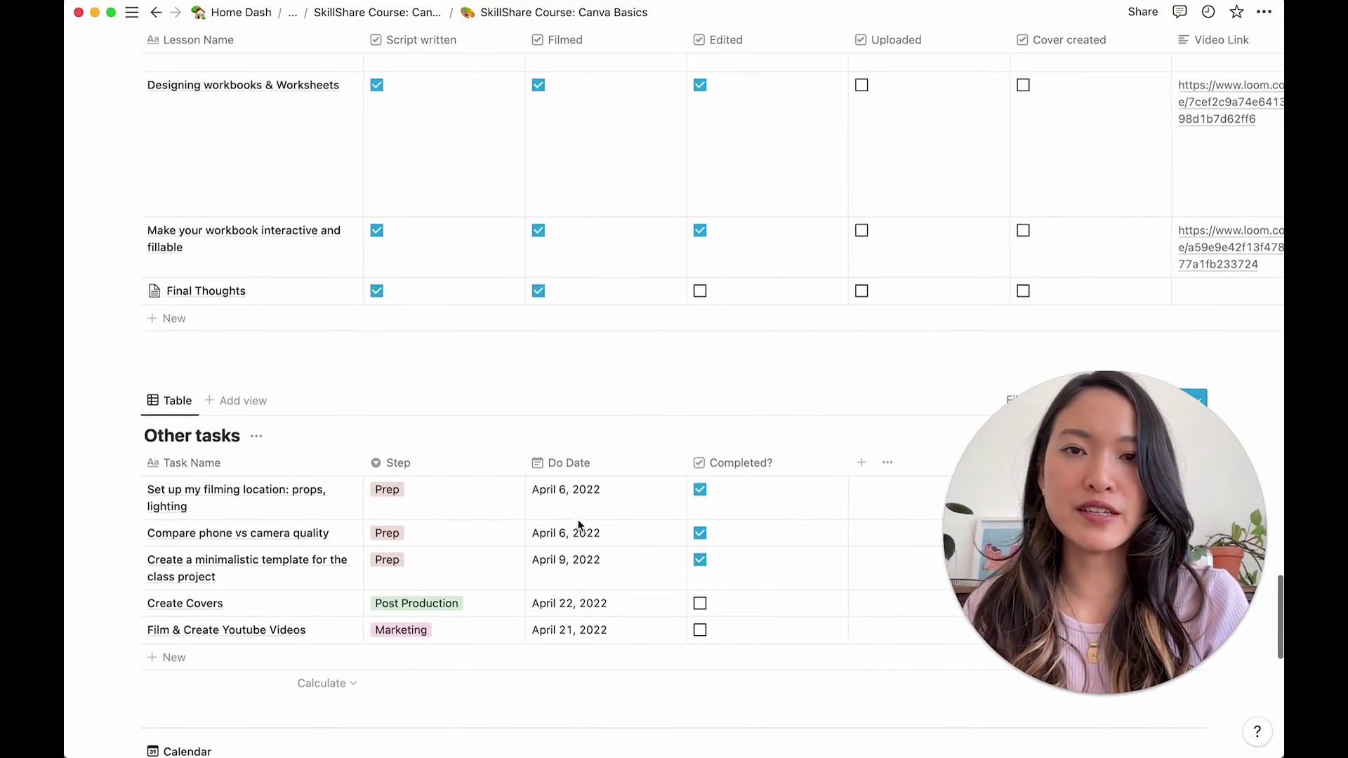
scroll(685, 358, "up", 10)
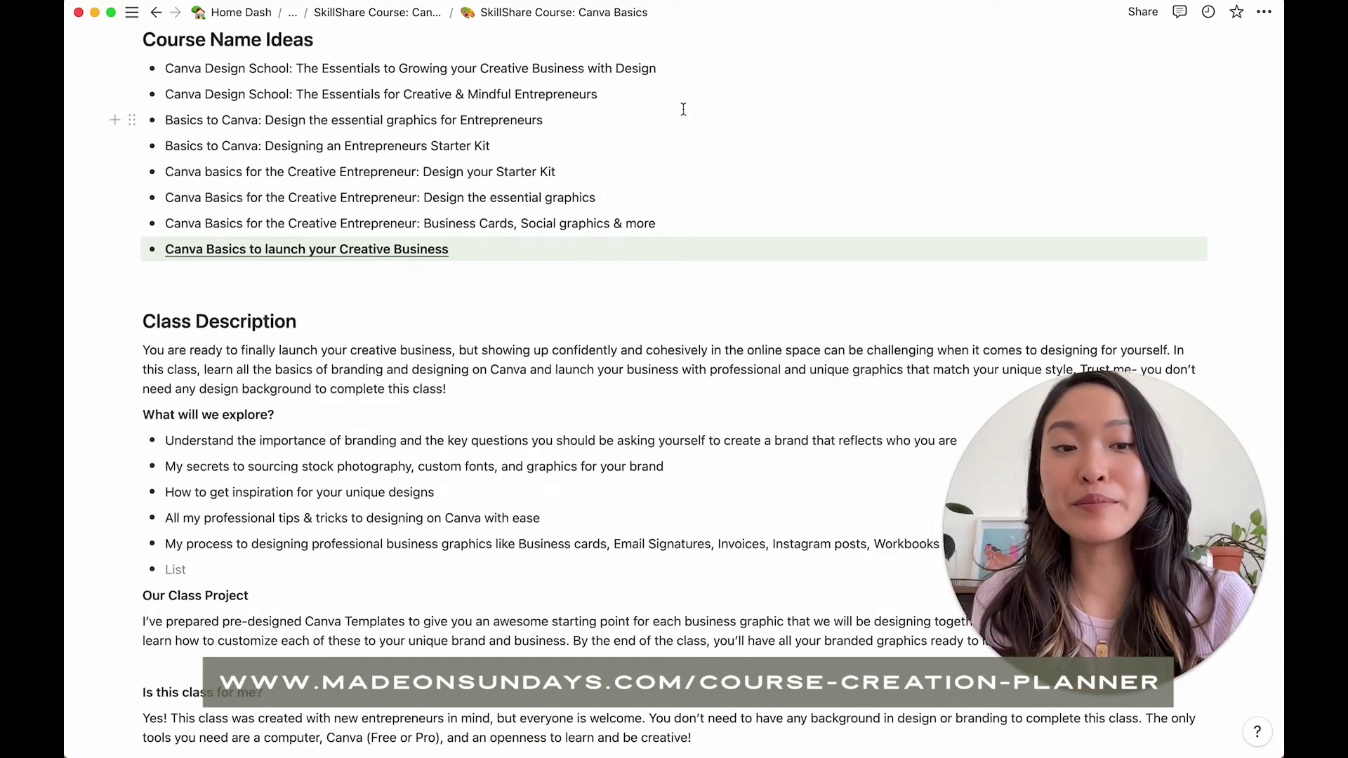
- View the $20 Course Creation Planner template page in Chrome, then return to Mission Control
key("ctrl+Up")
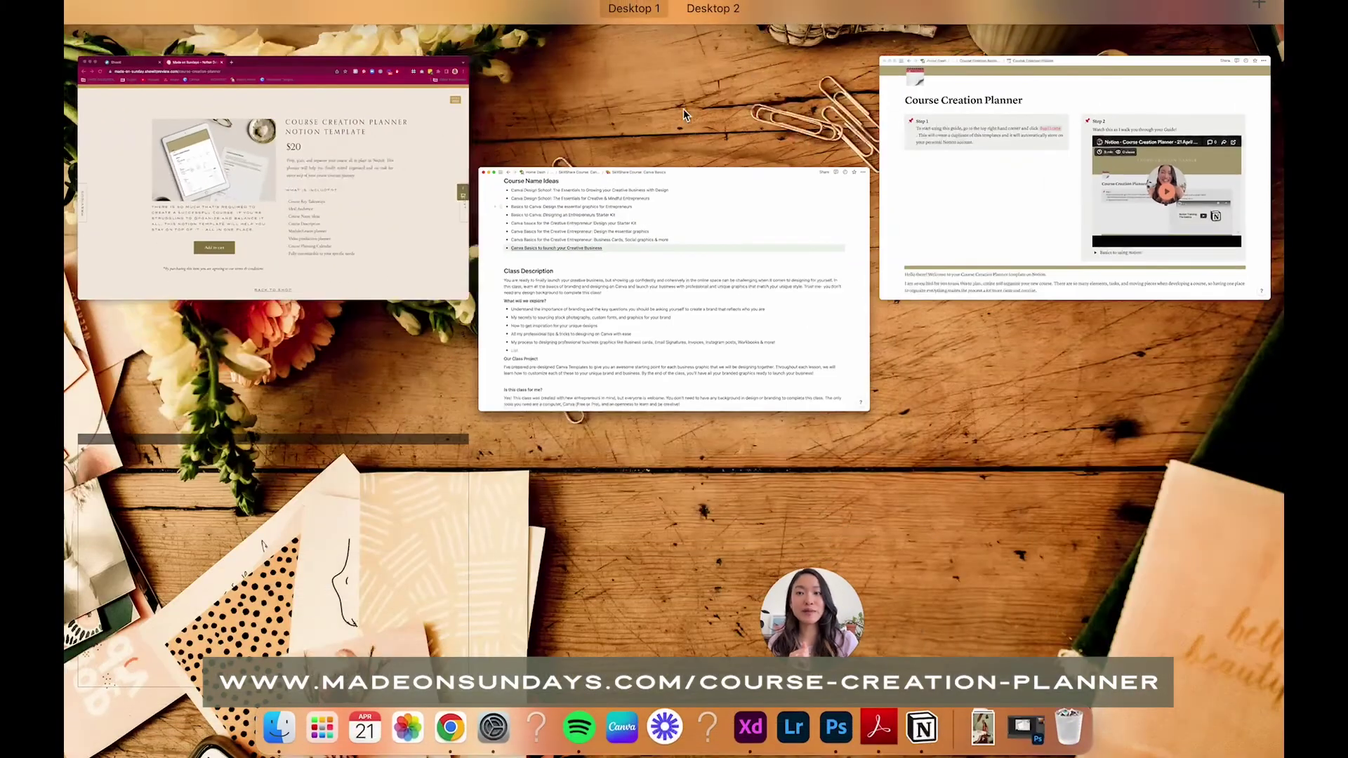
left_click(293, 196)
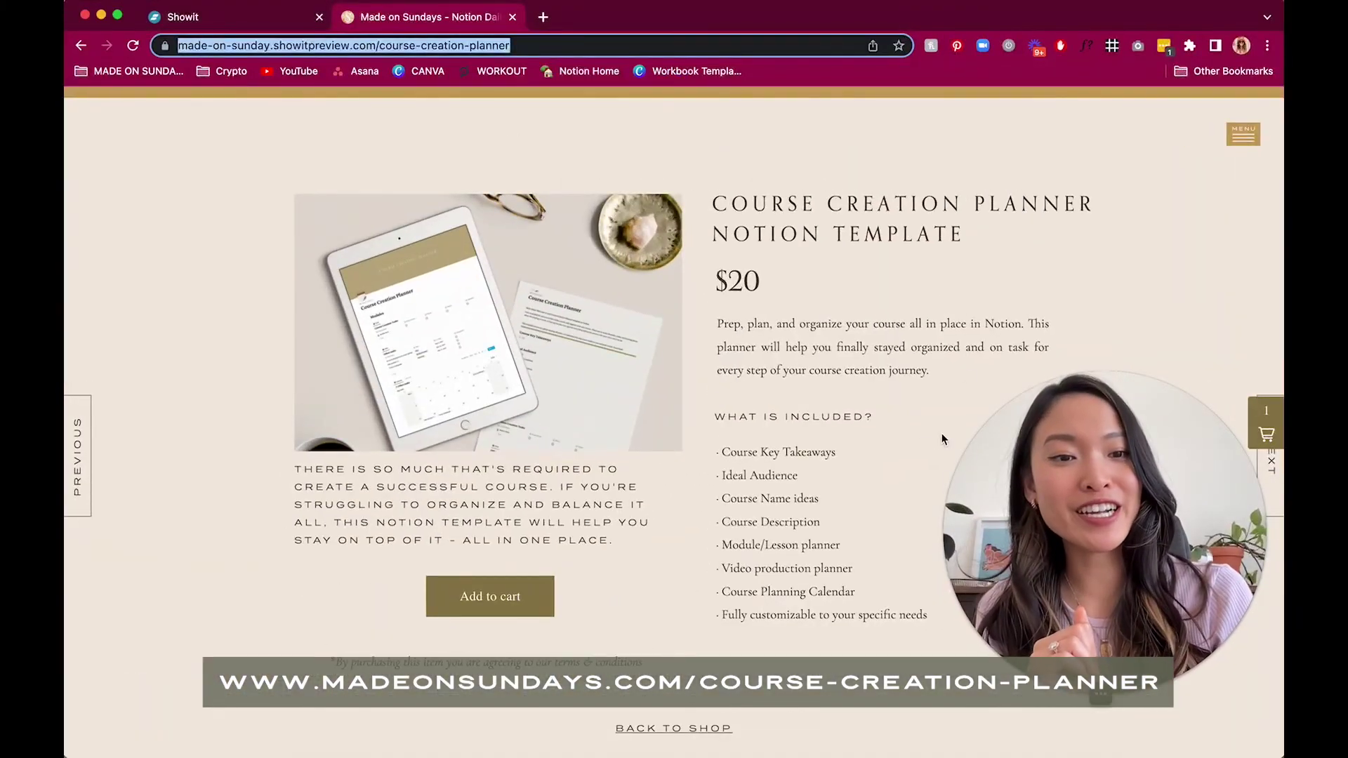
scroll(726, 324, "up", 3)
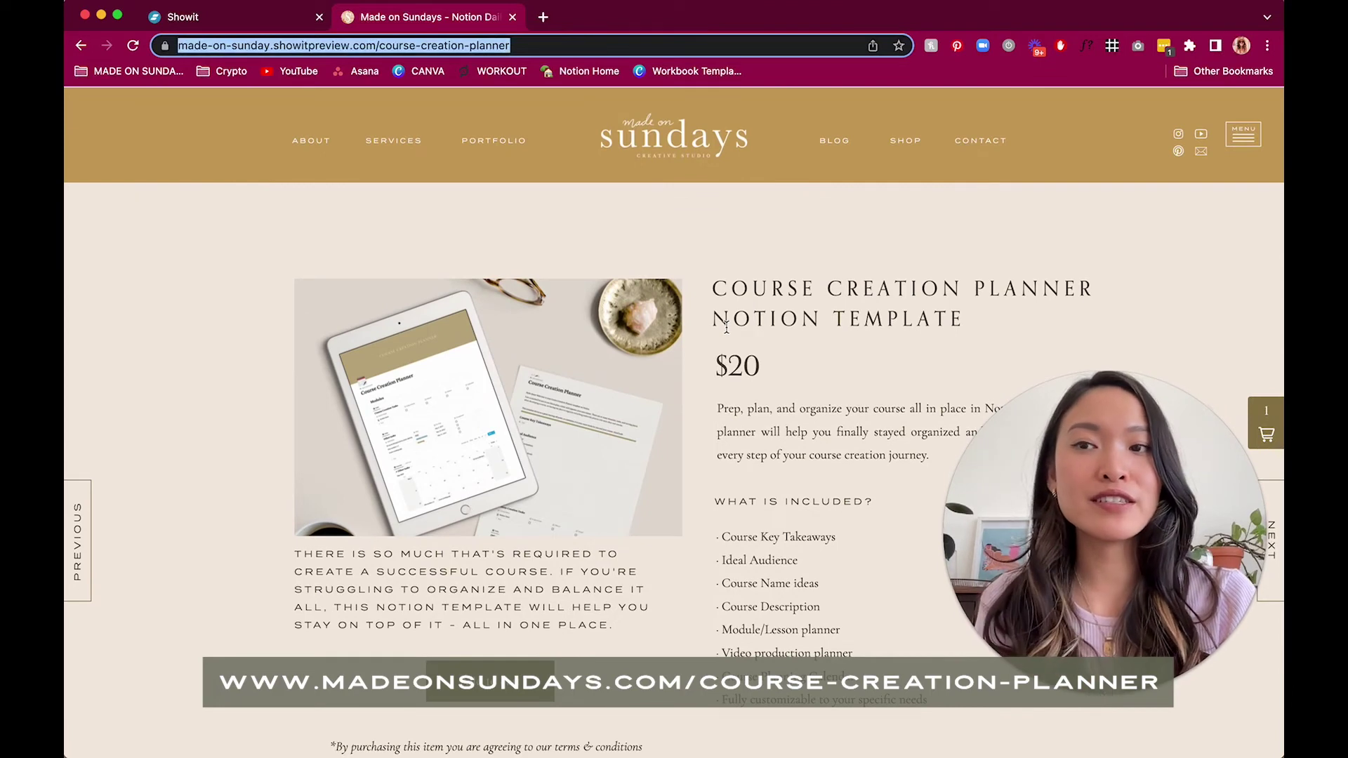
scroll(906, 140, "down", 3)
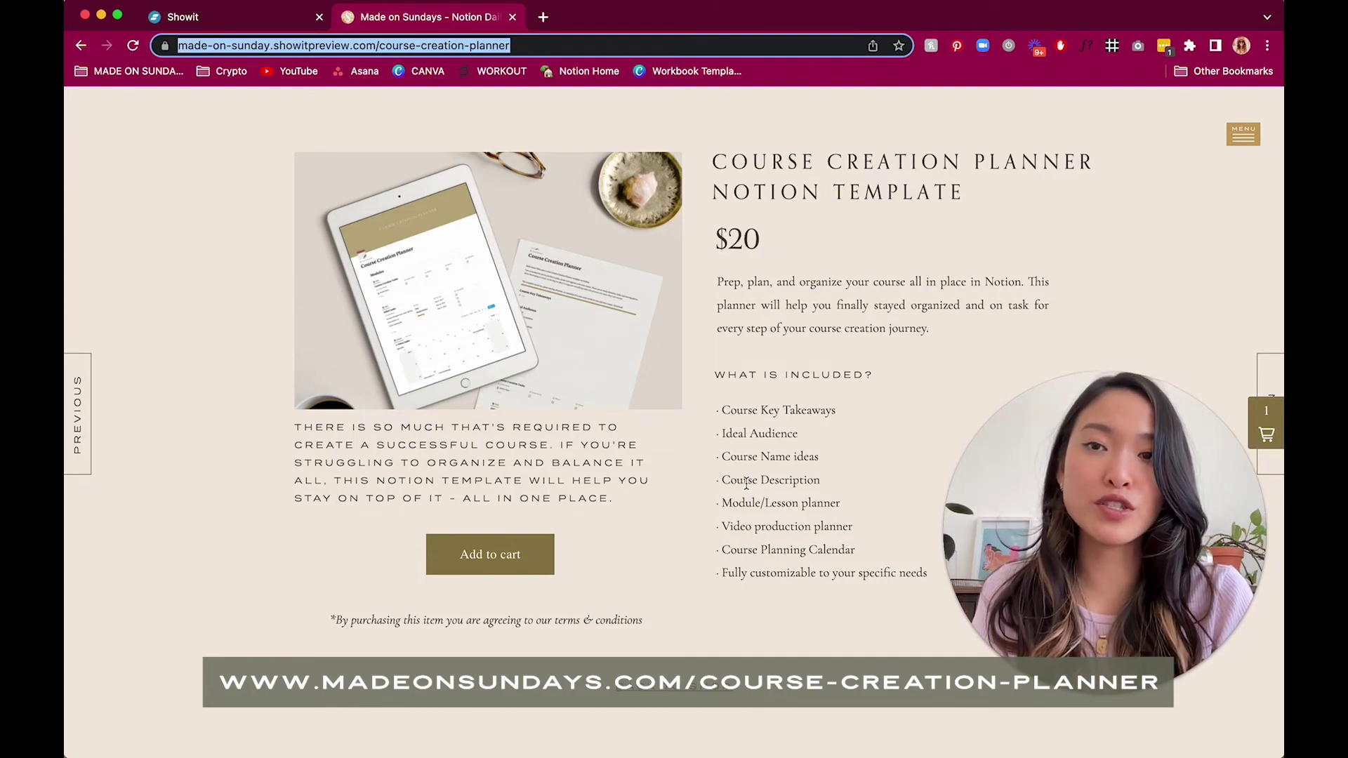
key("ctrl+Up")
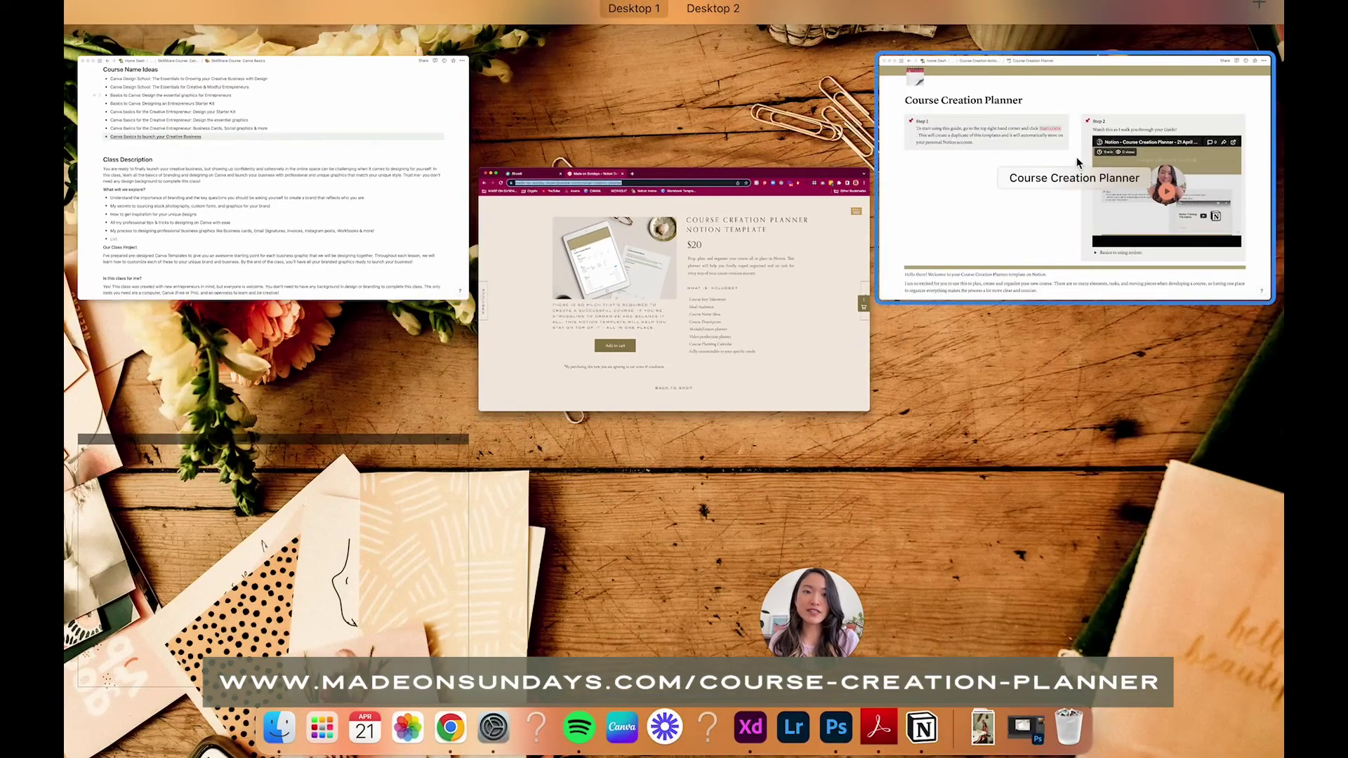
- Switch to the blank Course Creation Planner in Notion and scroll to its Modules table
left_click(1064, 162)
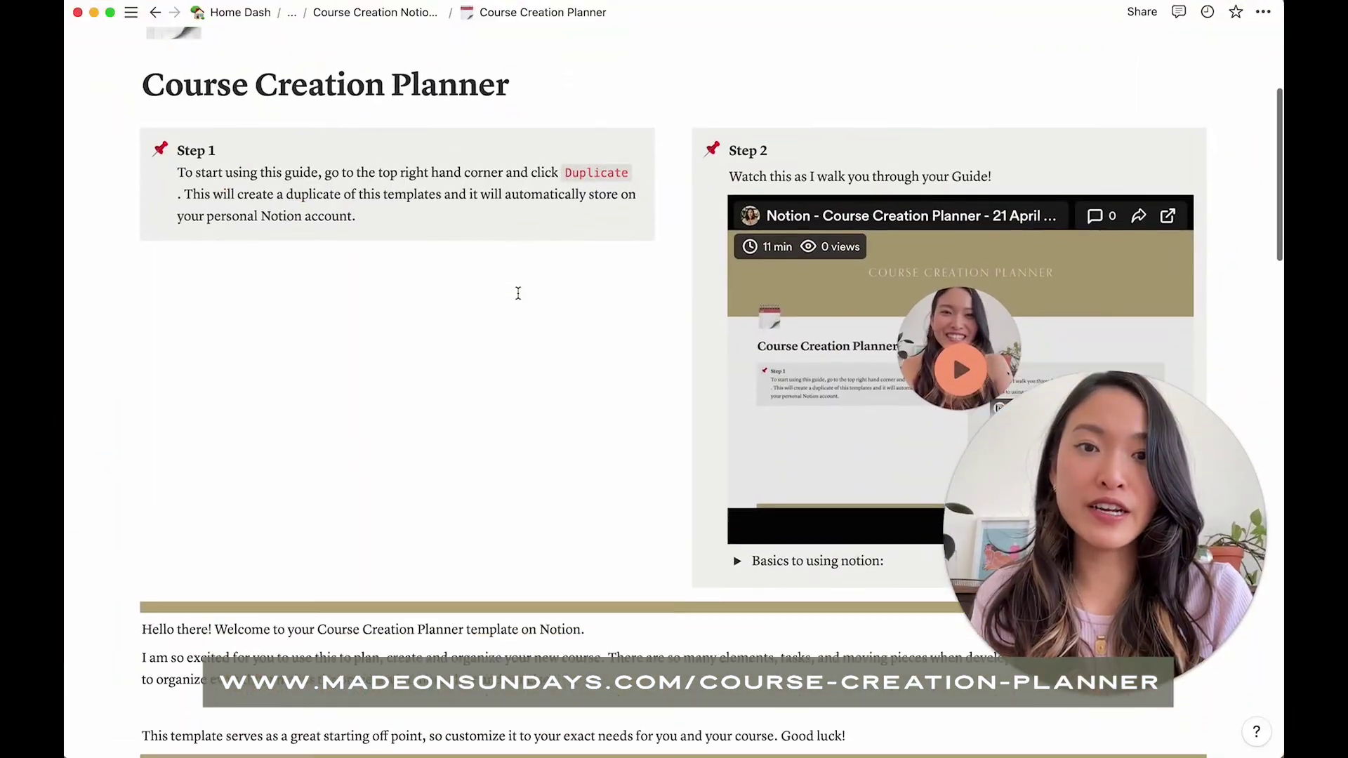
scroll(518, 293, "down", 10)
scroll(518, 293, "up", 5)
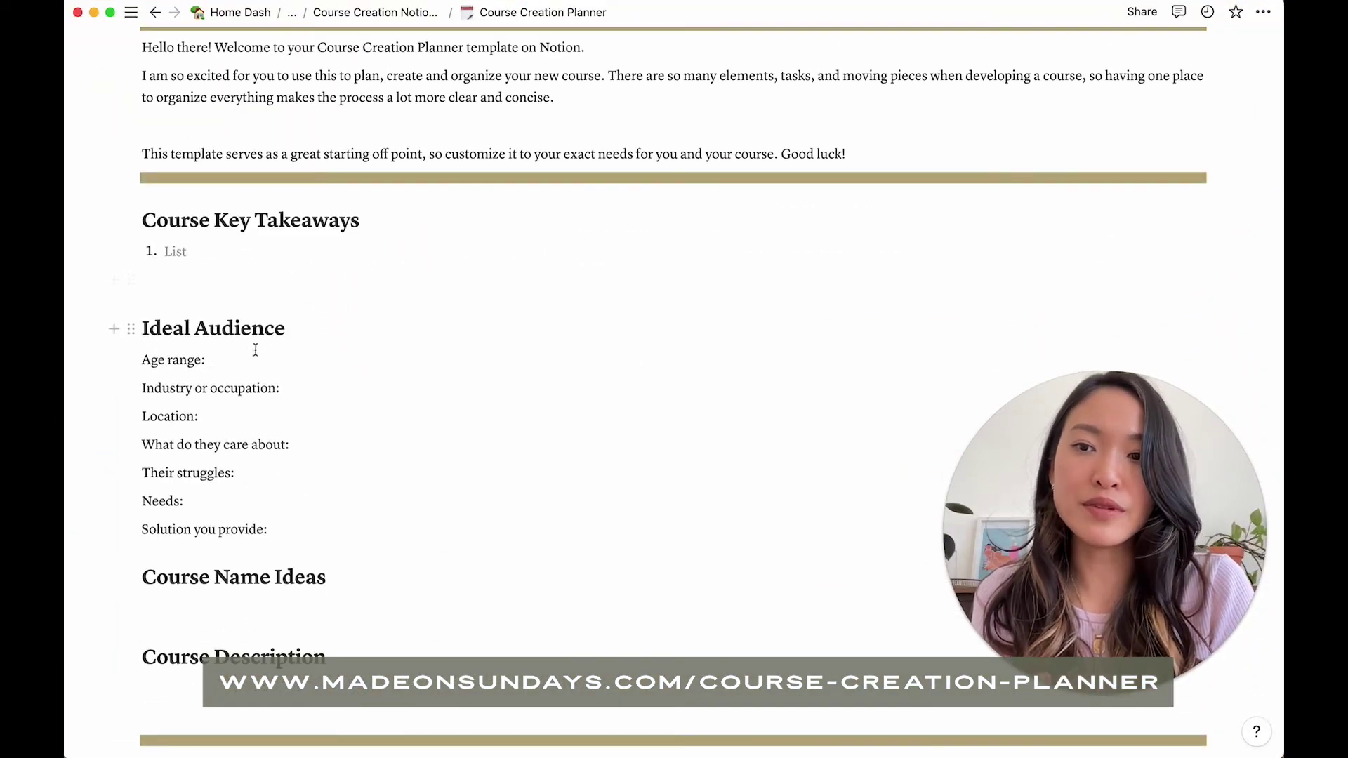
scroll(276, 355, "up", 3)
scroll(275, 358, "down", 8)
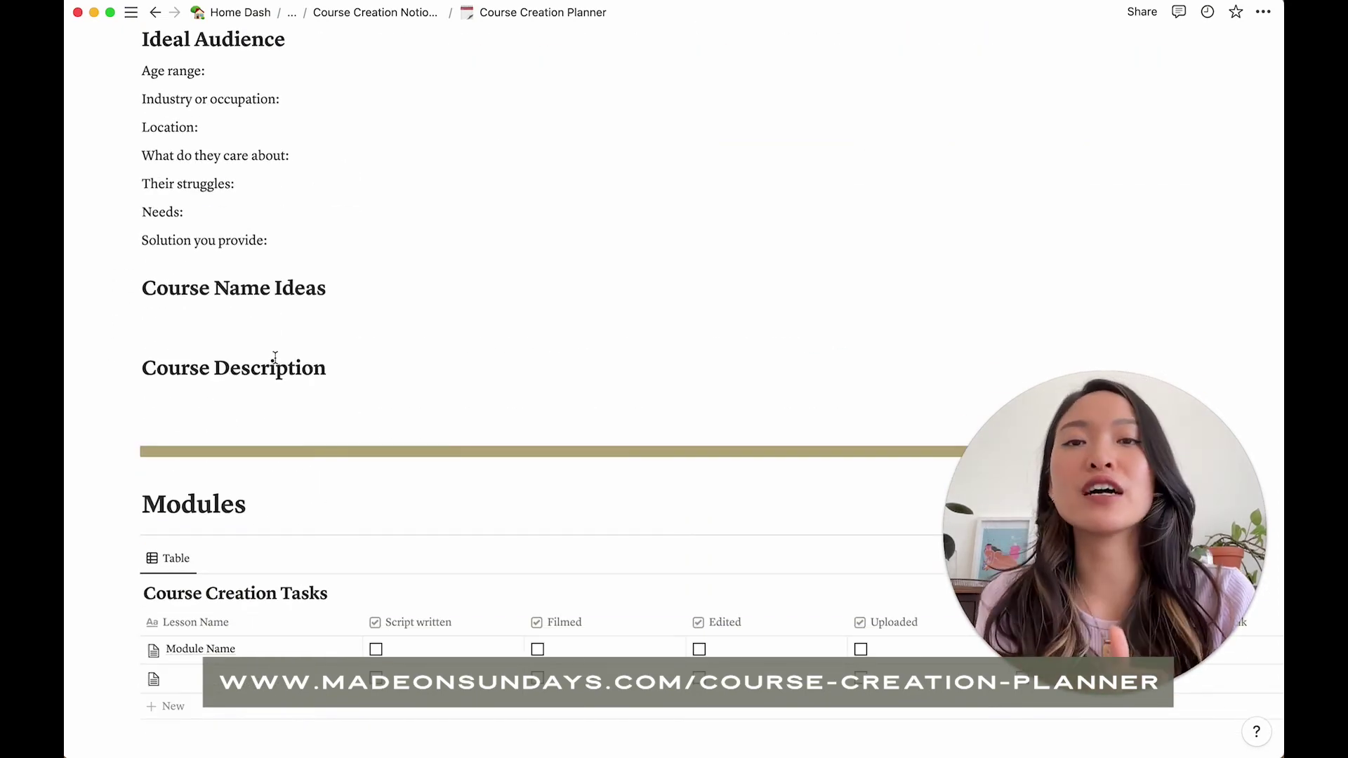
scroll(274, 358, "down", 5)
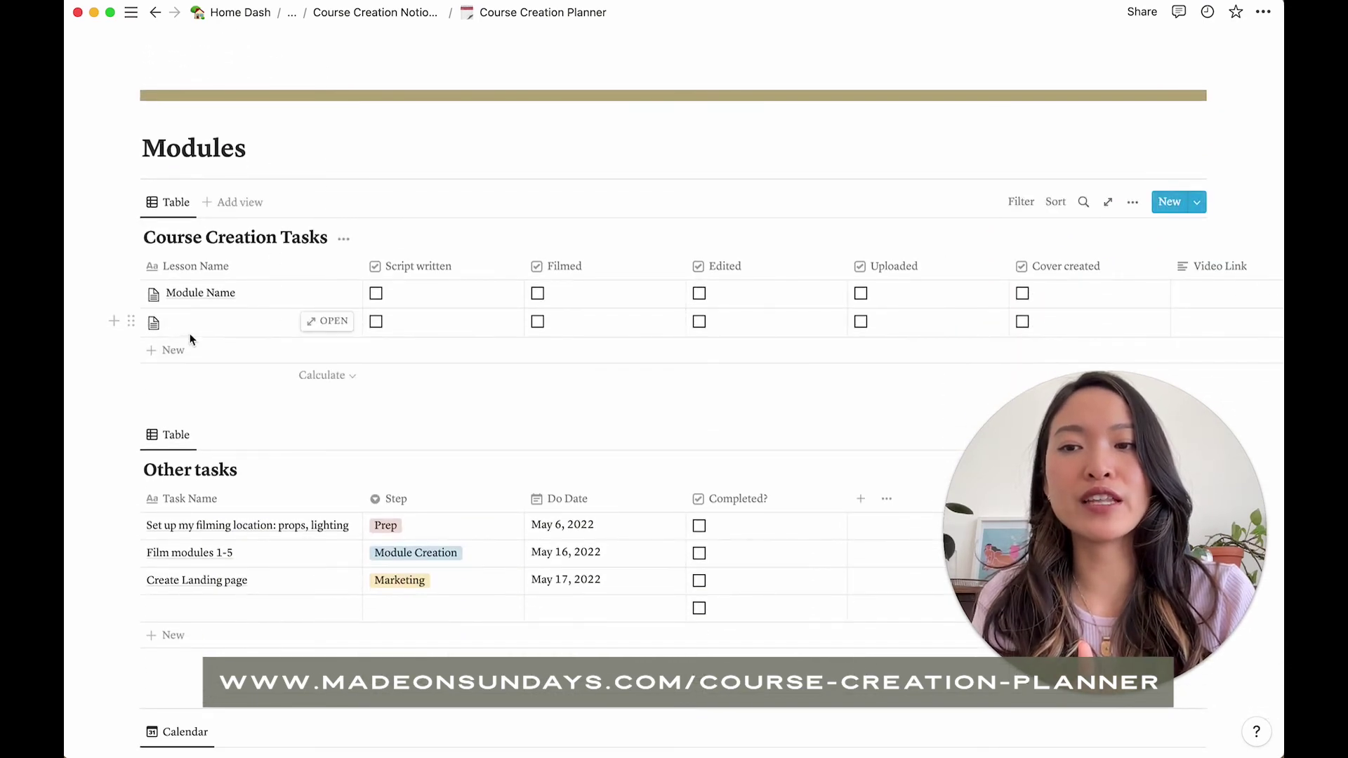
- Add a new lesson row and apply the Course Module Template to its page
left_click(183, 330)
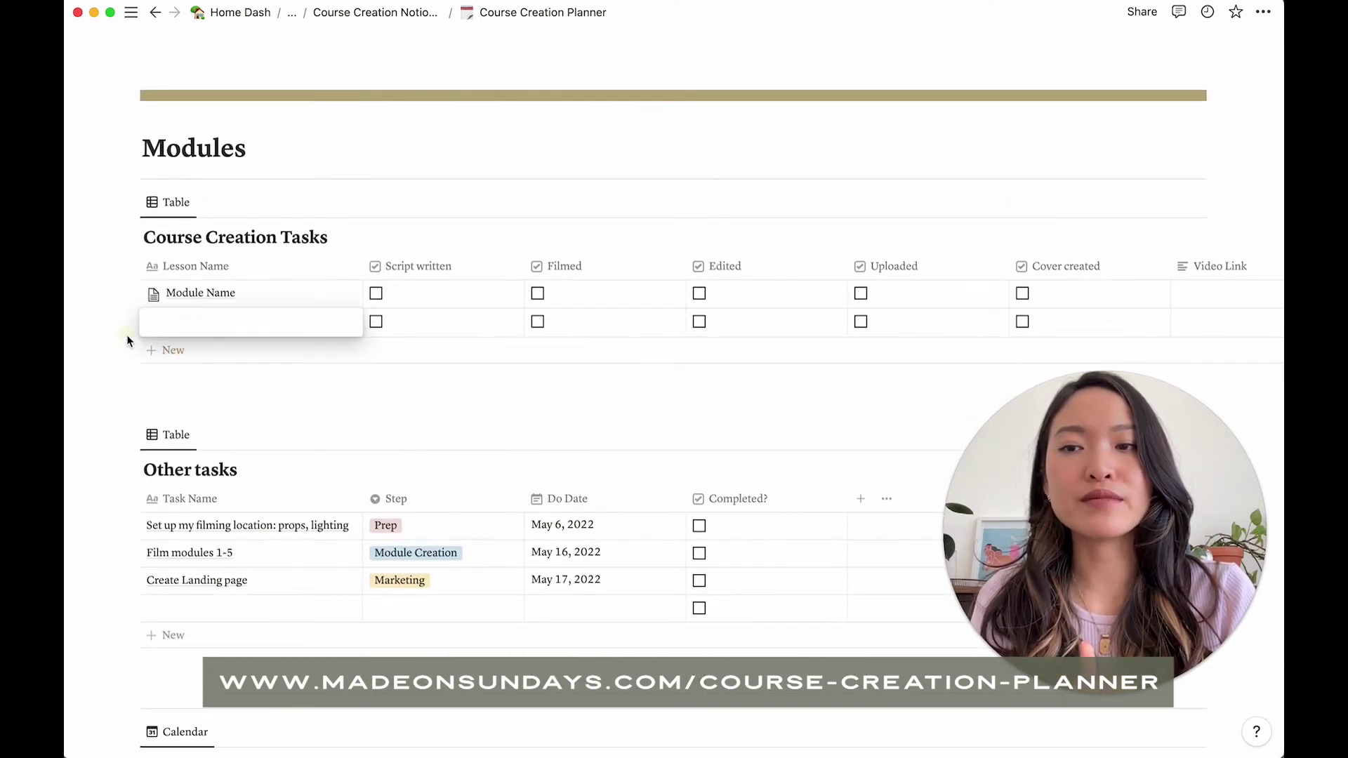
left_click(232, 354)
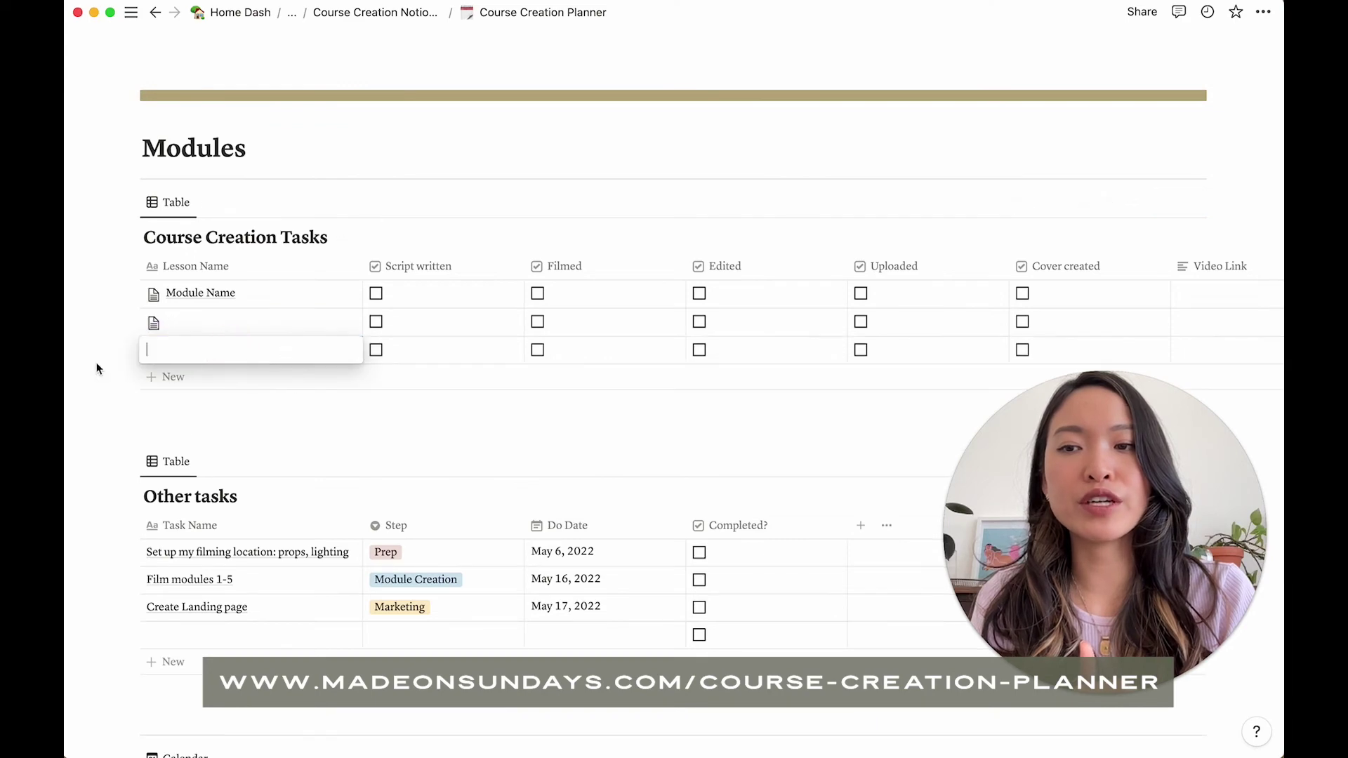
left_click(330, 350)
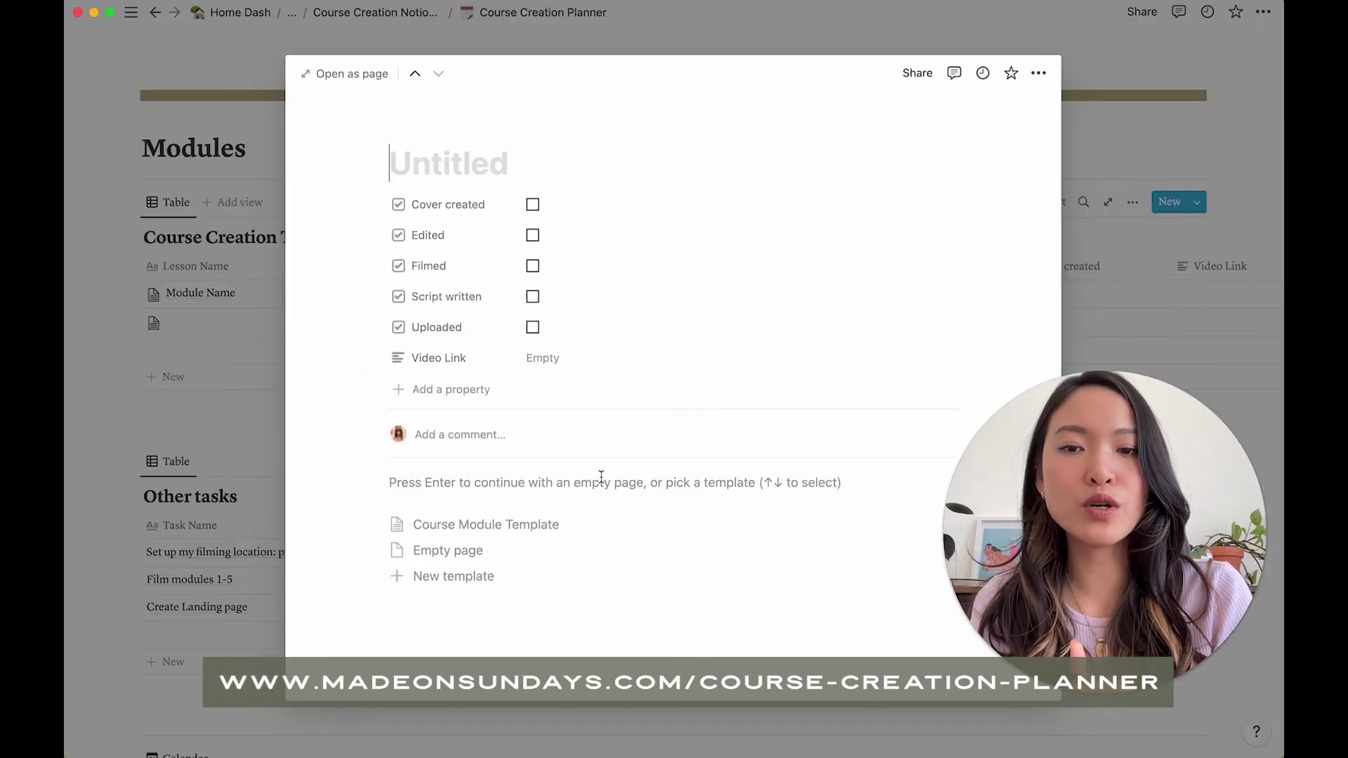
left_click(513, 526)
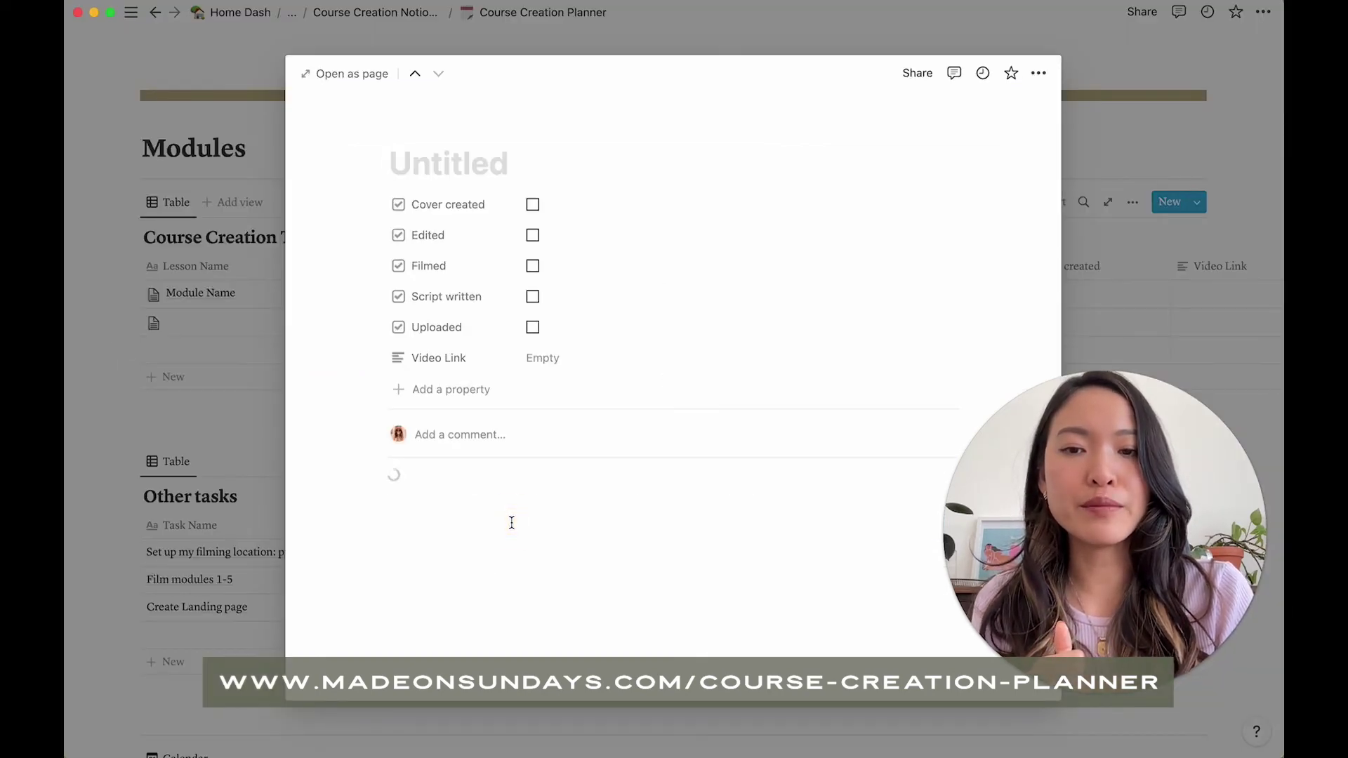
- Place the cursor under Module Video Script and Video Descriptions, then close the lesson page
scroll(504, 526, "down", 1)
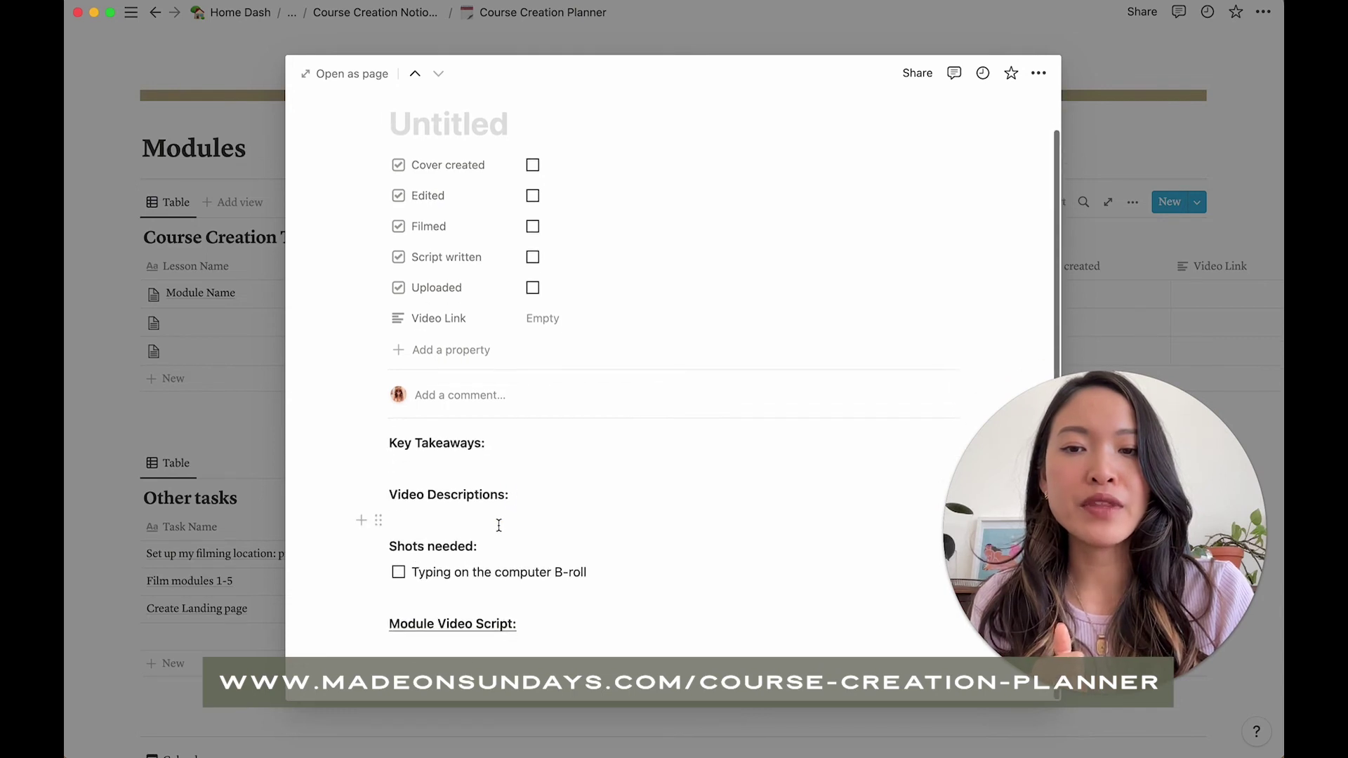
left_click(438, 646)
left_click(470, 574)
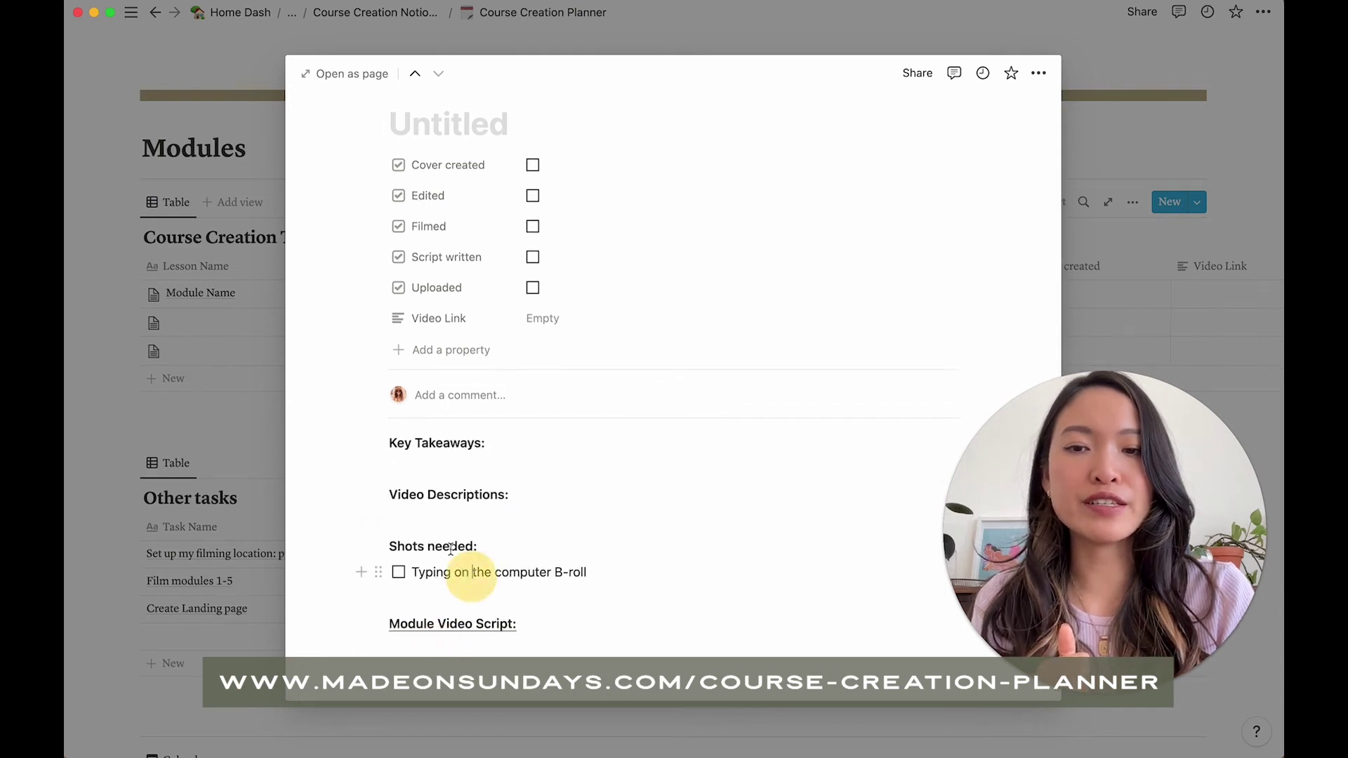
left_click(439, 503)
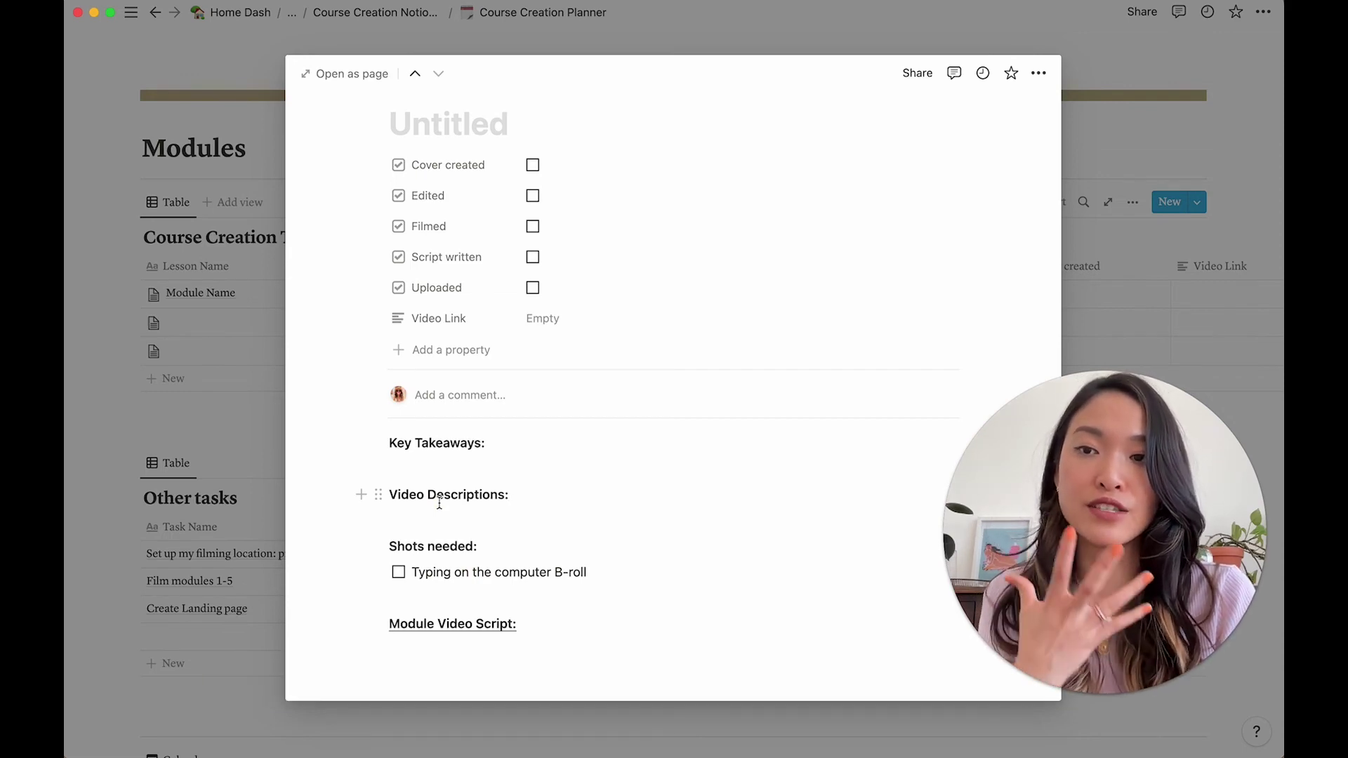
left_click(89, 392)
scroll(367, 418, "down", 15)
scroll(368, 419, "up", 20)
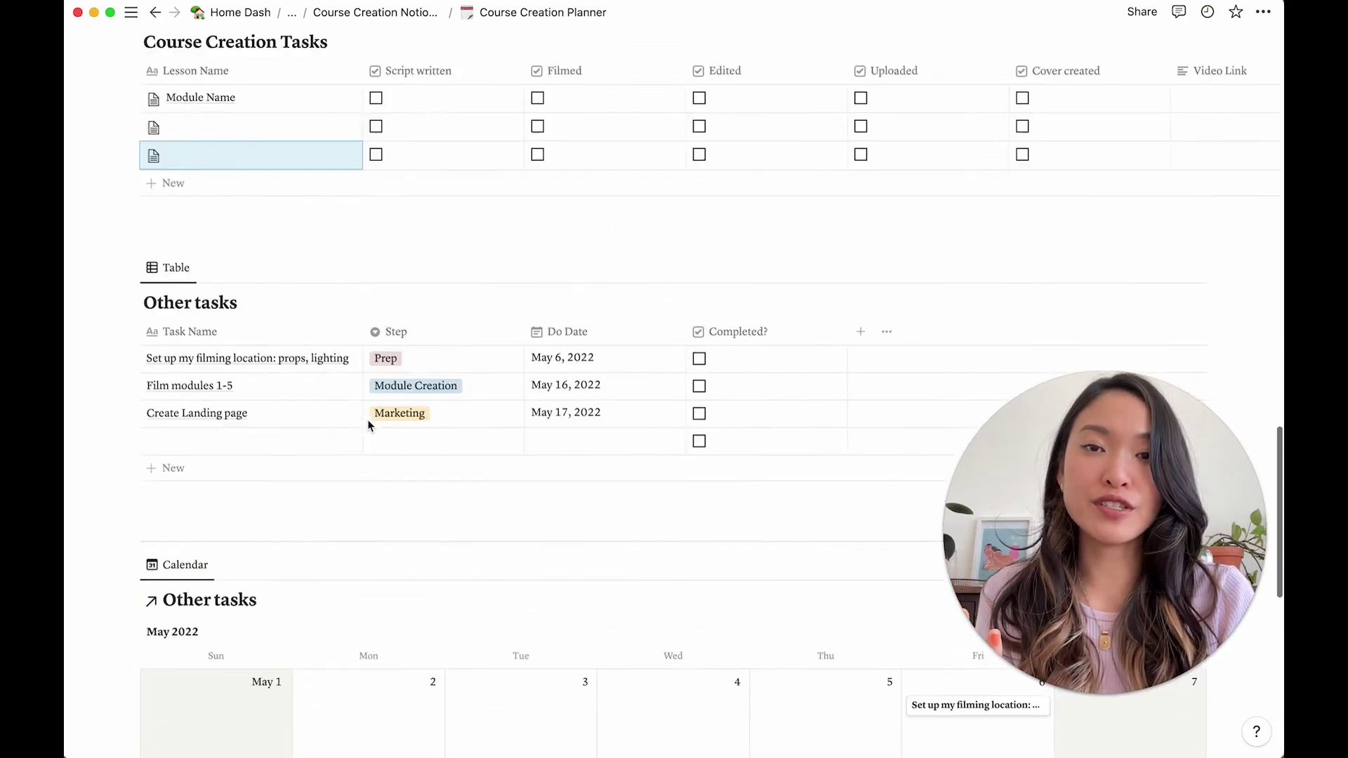
scroll(367, 419, "up", 8)
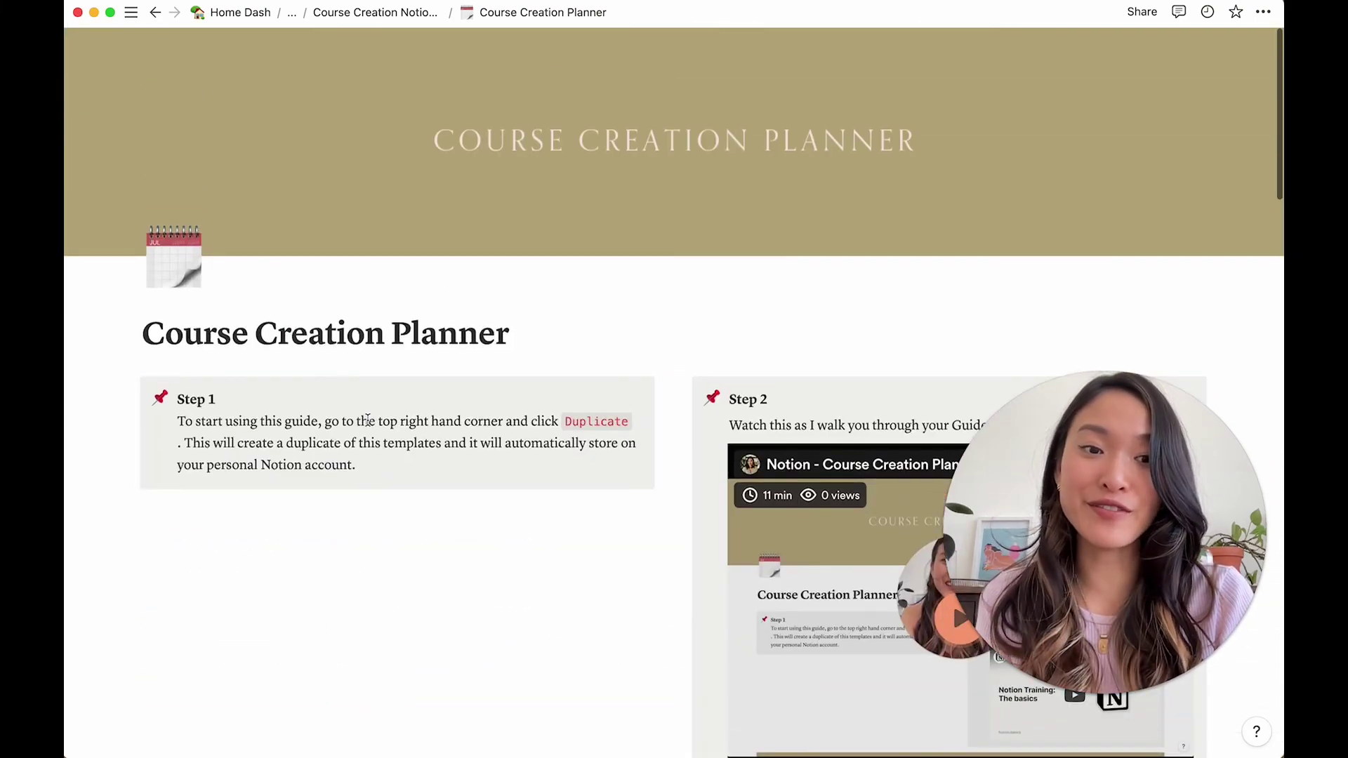